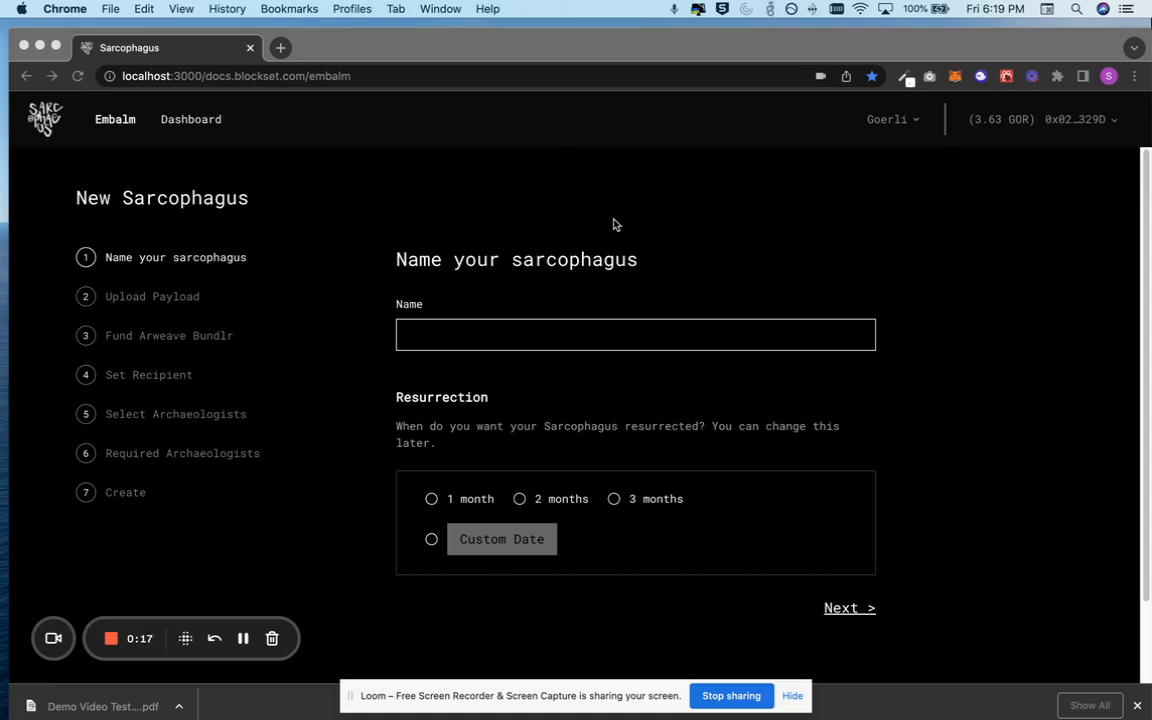
Name the new sarcophagus "Demo Video Test"
{"action": "left_click", "coordinate": [112, 112]}
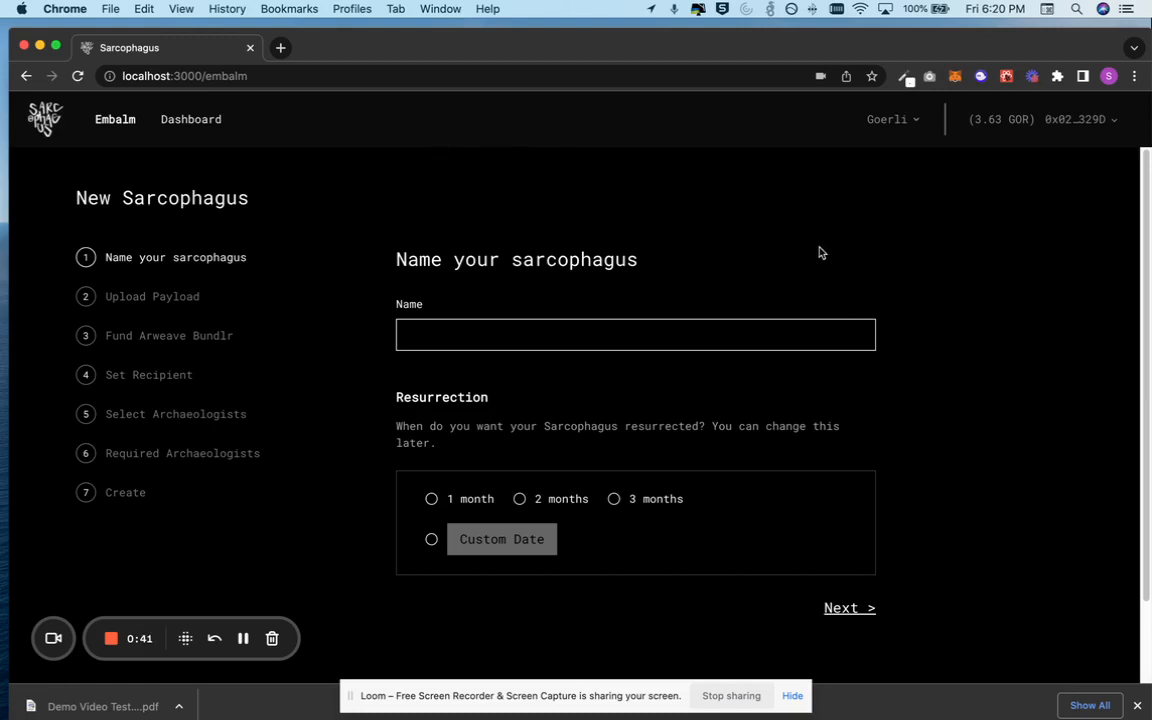
{"action": "left_click", "coordinate": [622, 340]}
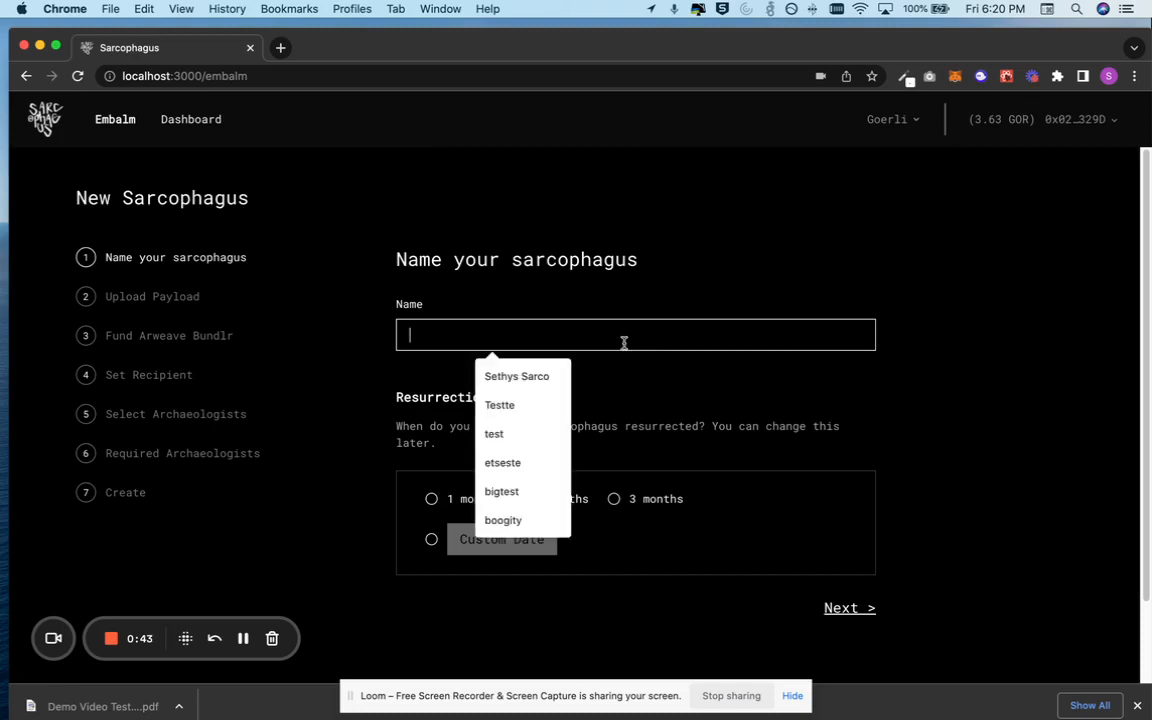
{"action": "left_click", "coordinate": [650, 303]}
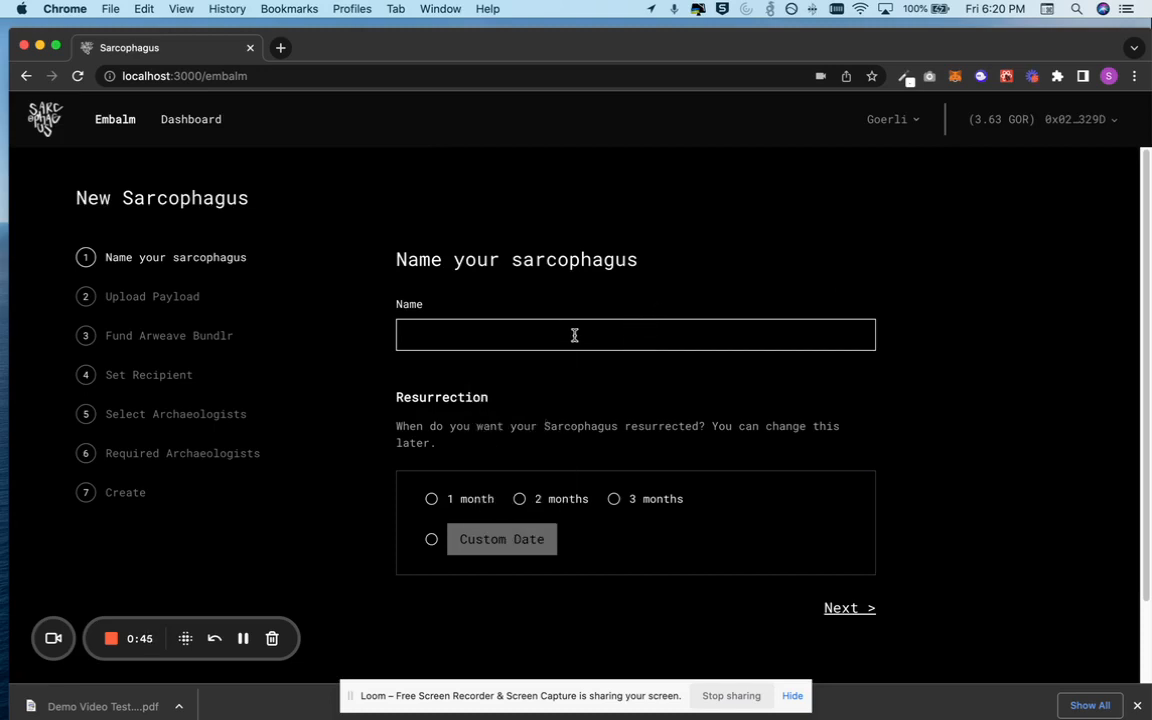
{"action": "type", "text": "Demo Video Test"}
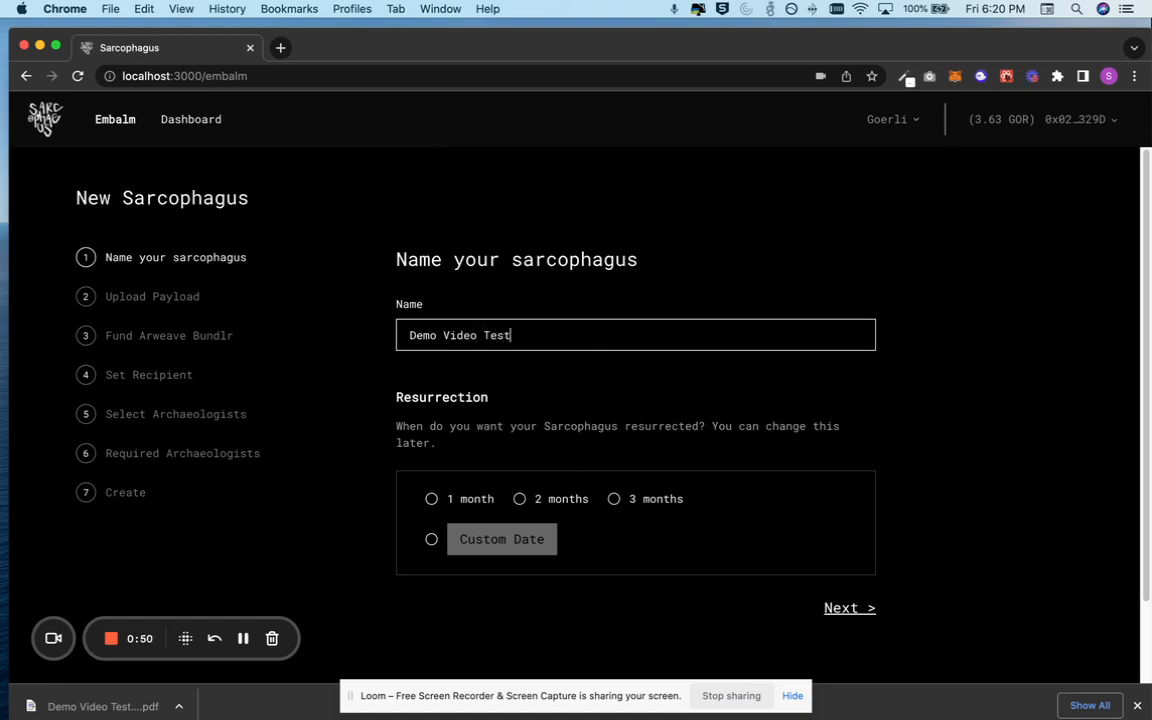
Set the resurrection time to 1 month and continue to the payload step
{"action": "left_click", "coordinate": [432, 499]}
{"action": "left_click", "coordinate": [864, 609]}
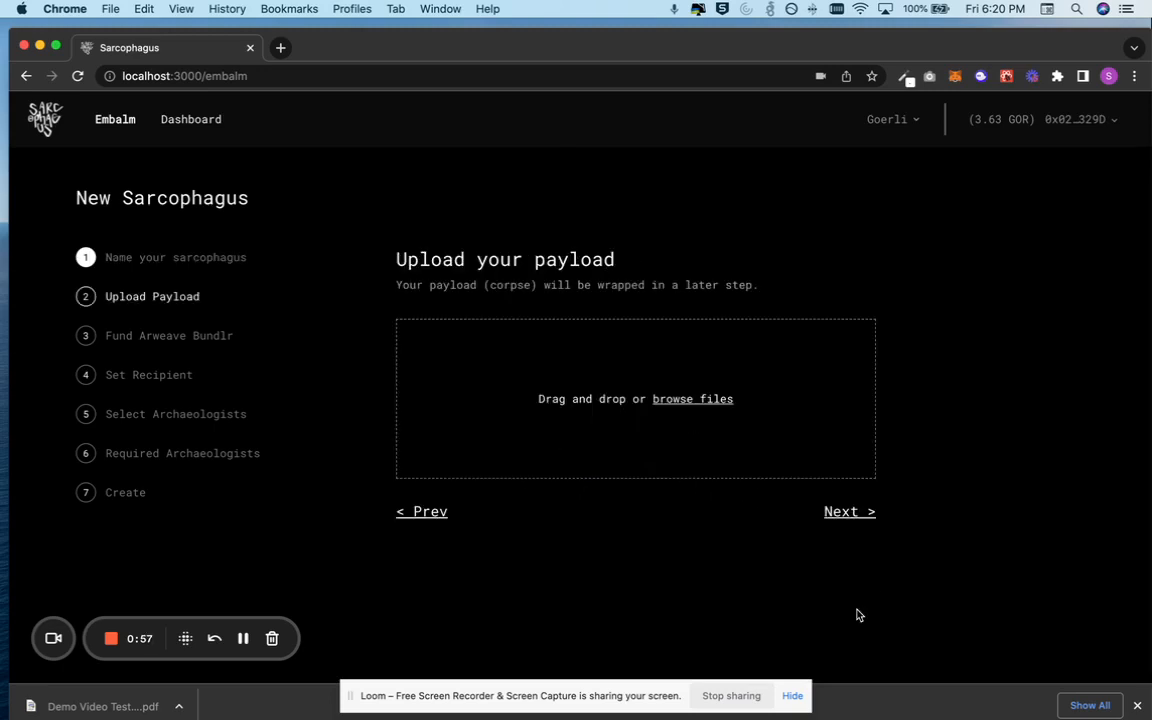
Upload the file 0001.jpg as the payload and continue to funding
{"action": "left_click", "coordinate": [710, 404]}
{"action": "double_click", "coordinate": [291, 204]}
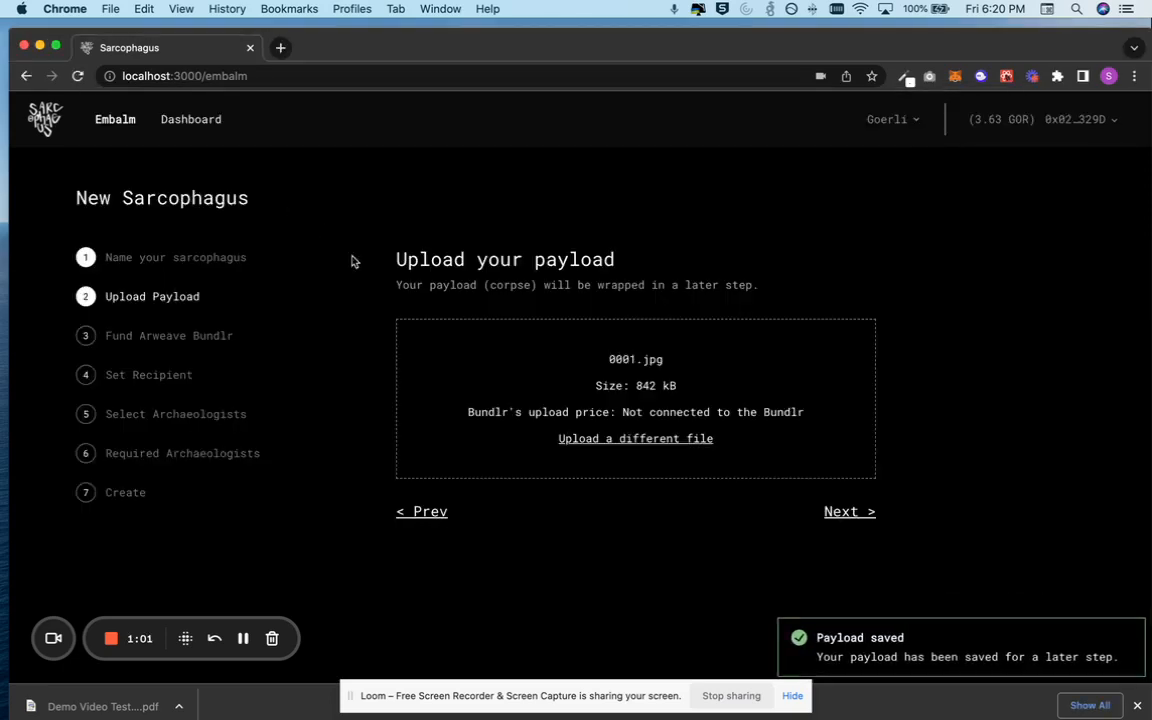
{"action": "left_click", "coordinate": [849, 512]}
Connect to the Bundlr service, inspect its balance, and continue to the recipient step
{"action": "left_click", "coordinate": [638, 396]}
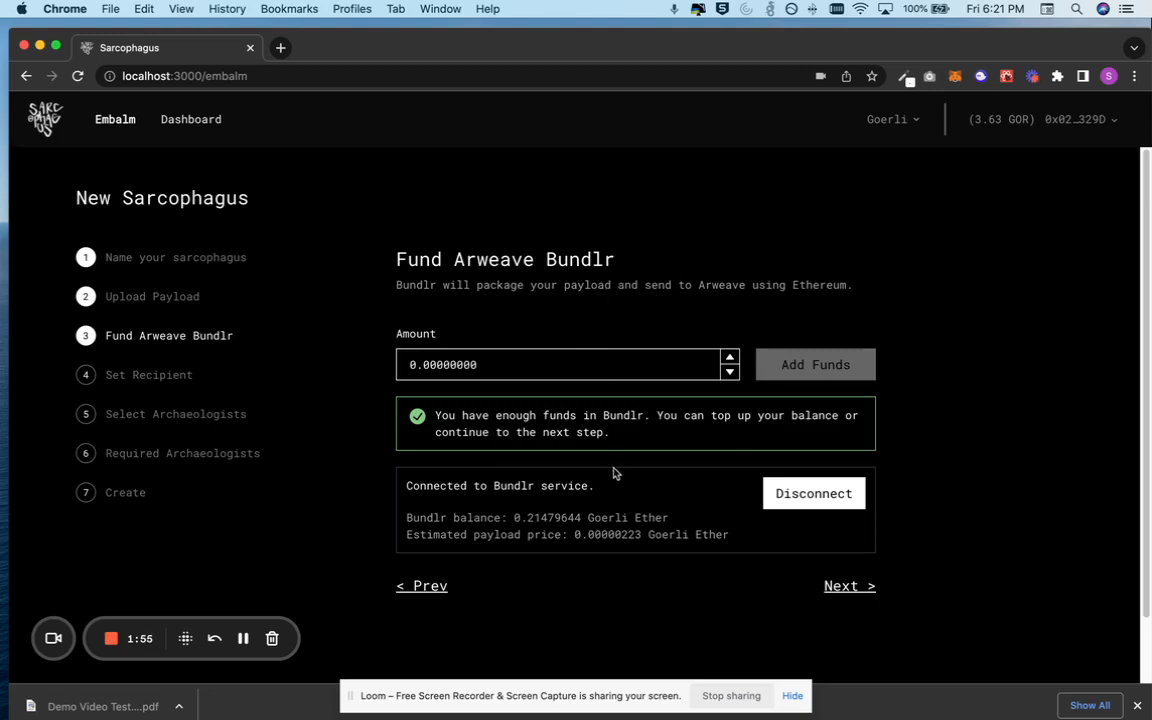
{"action": "double_click", "coordinate": [556, 516]}
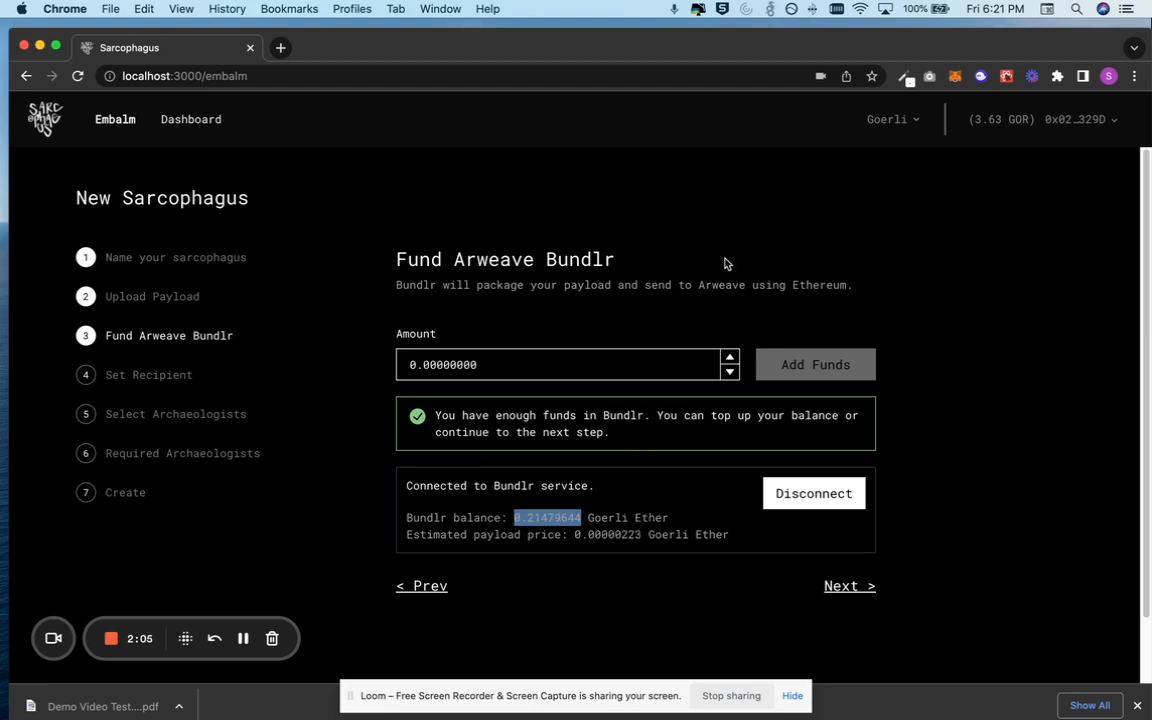
{"action": "left_click", "coordinate": [684, 304]}
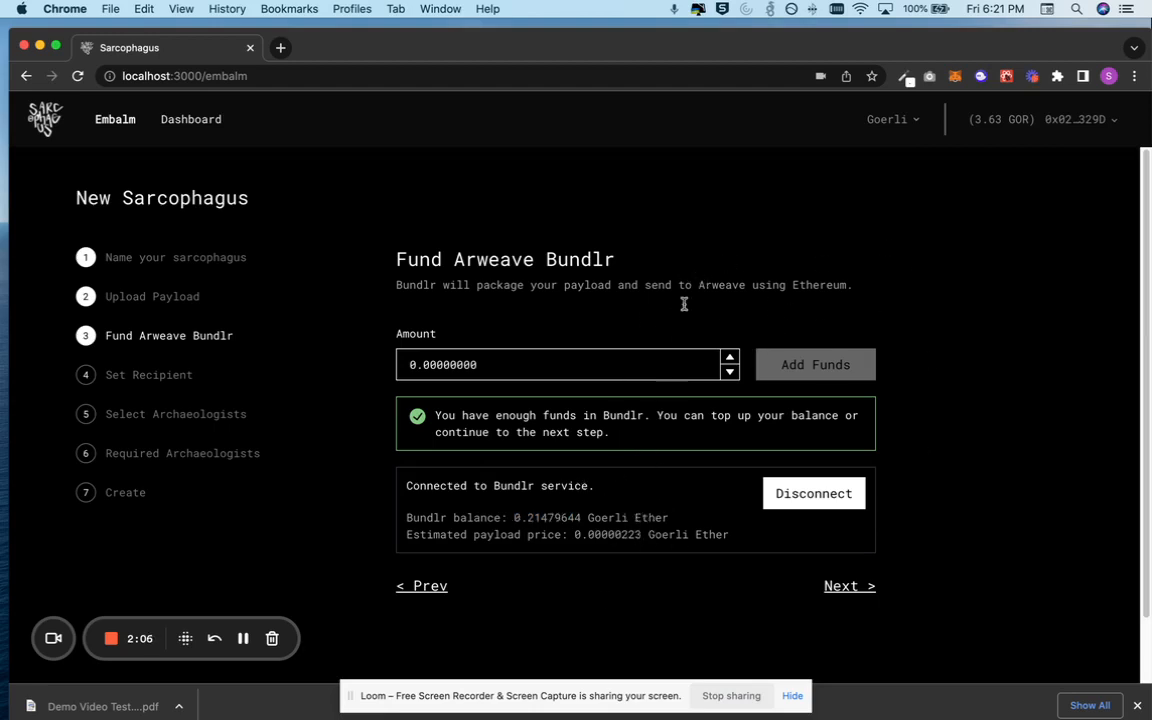
{"action": "double_click", "coordinate": [537, 518]}
{"action": "left_click", "coordinate": [545, 518]}
{"action": "left_click", "coordinate": [600, 364]}
{"action": "left_click", "coordinate": [850, 589]}
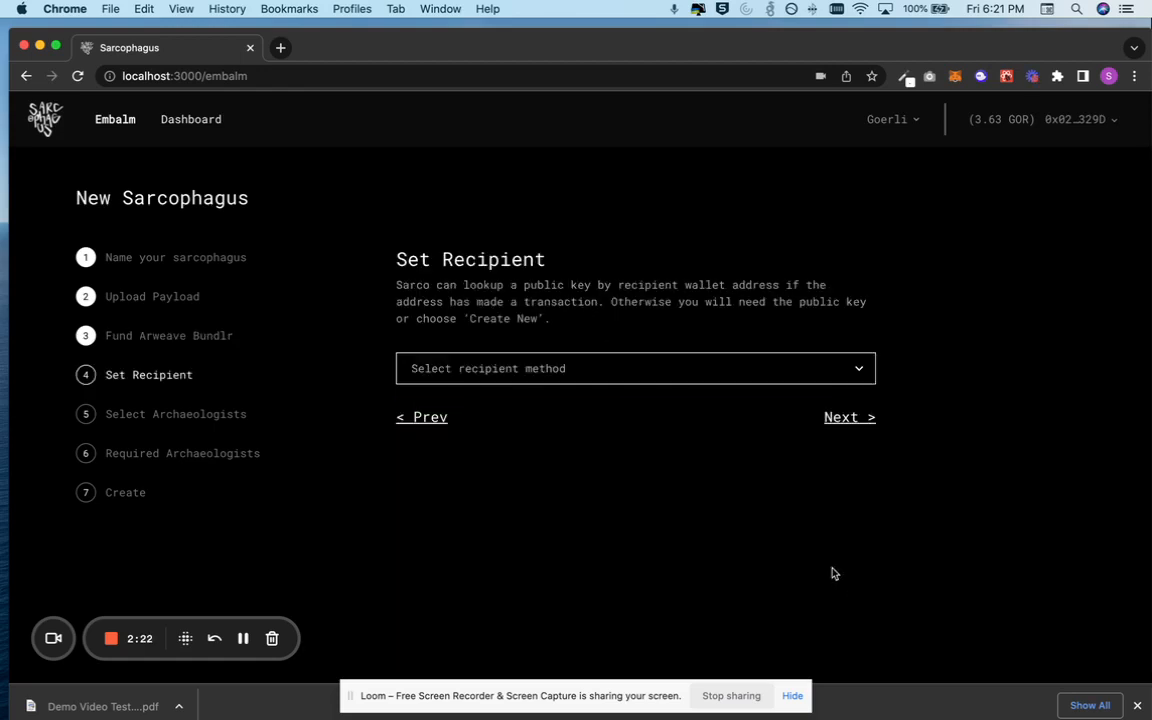
Choose the "I have a public key" recipient method
{"action": "left_click", "coordinate": [590, 371]}
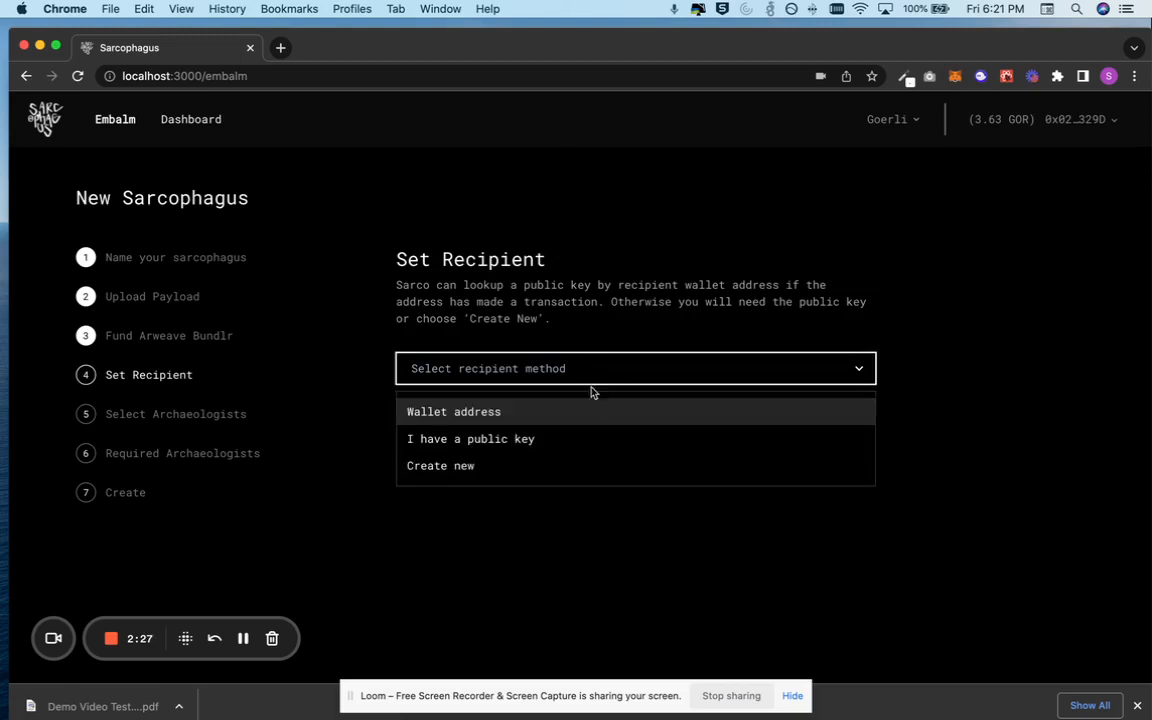
{"action": "left_click", "coordinate": [586, 438]}
{"action": "left_click", "coordinate": [526, 430]}
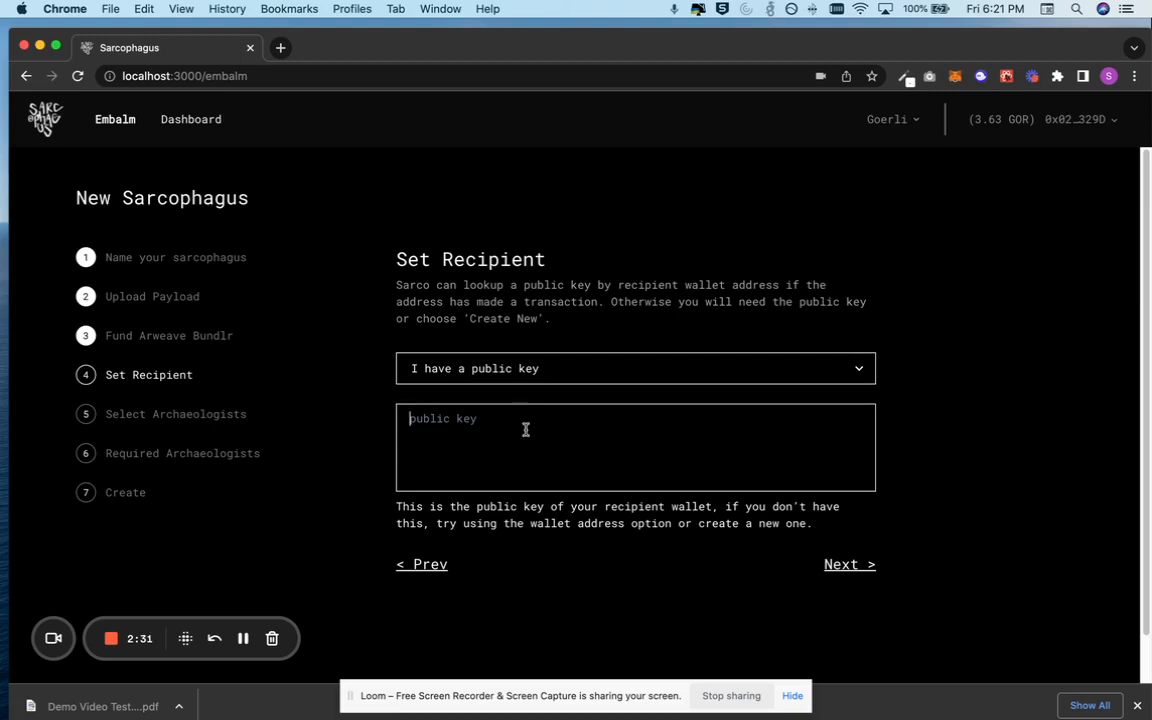
Switch the recipient method to Wallet address and paste the recipient's wallet address
{"action": "left_click", "coordinate": [542, 377]}
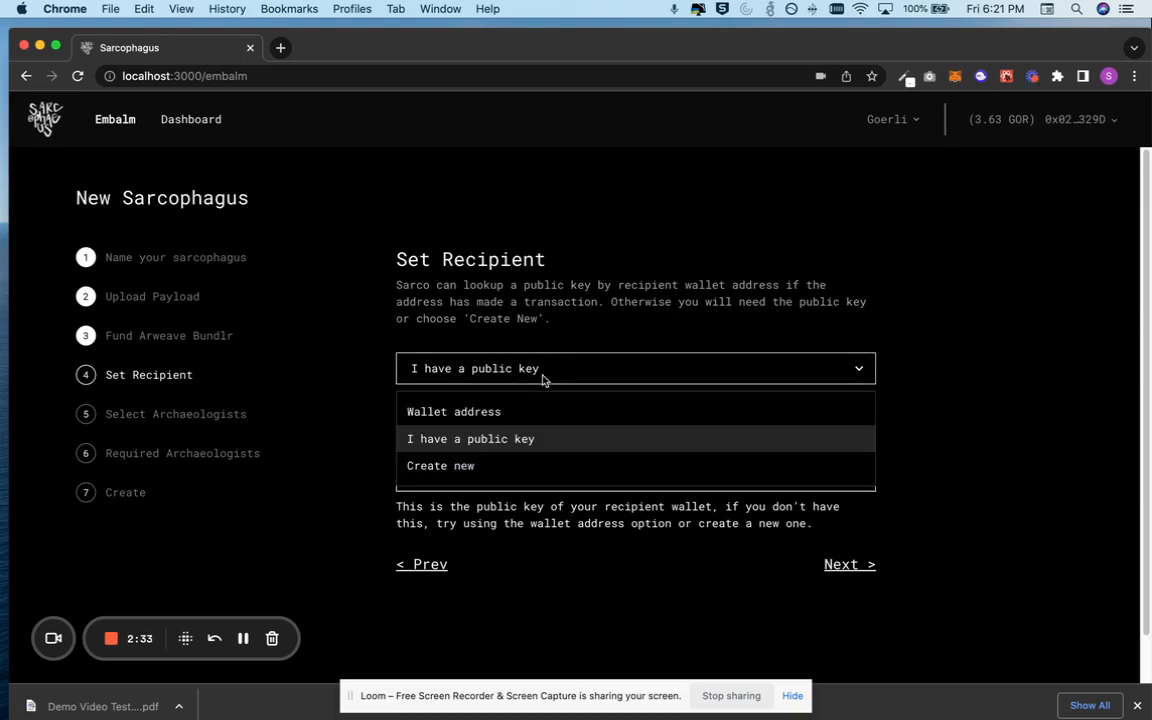
{"action": "left_click", "coordinate": [542, 412]}
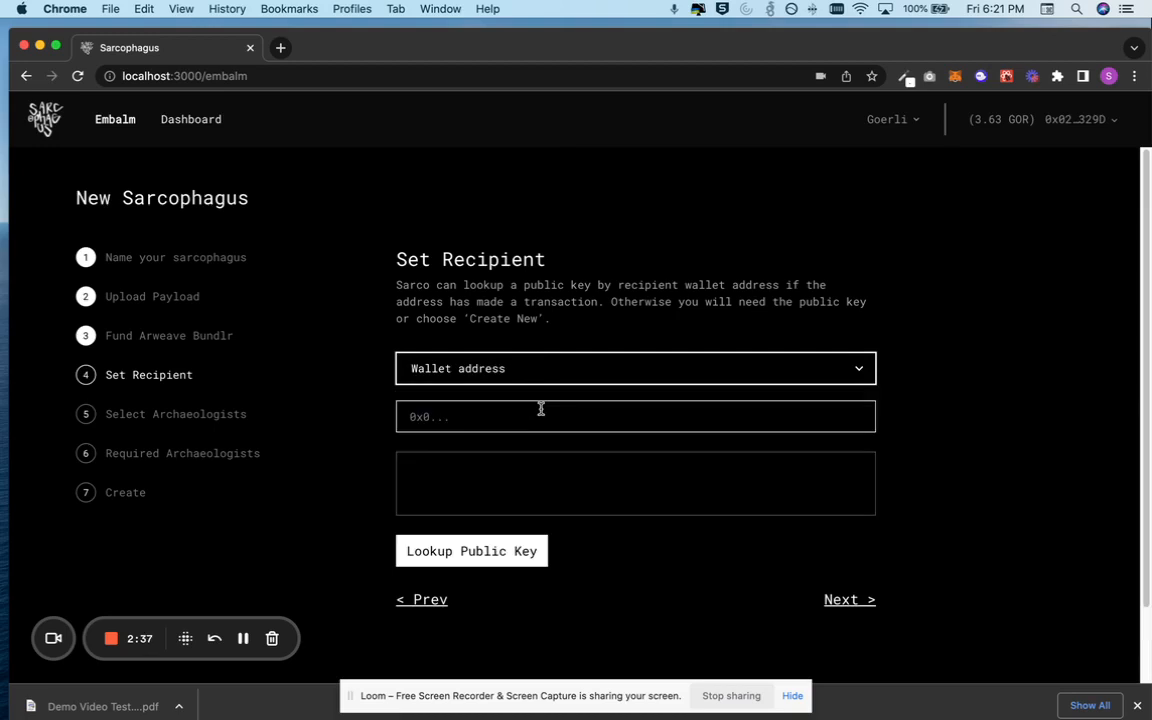
{"action": "left_click", "coordinate": [540, 409]}
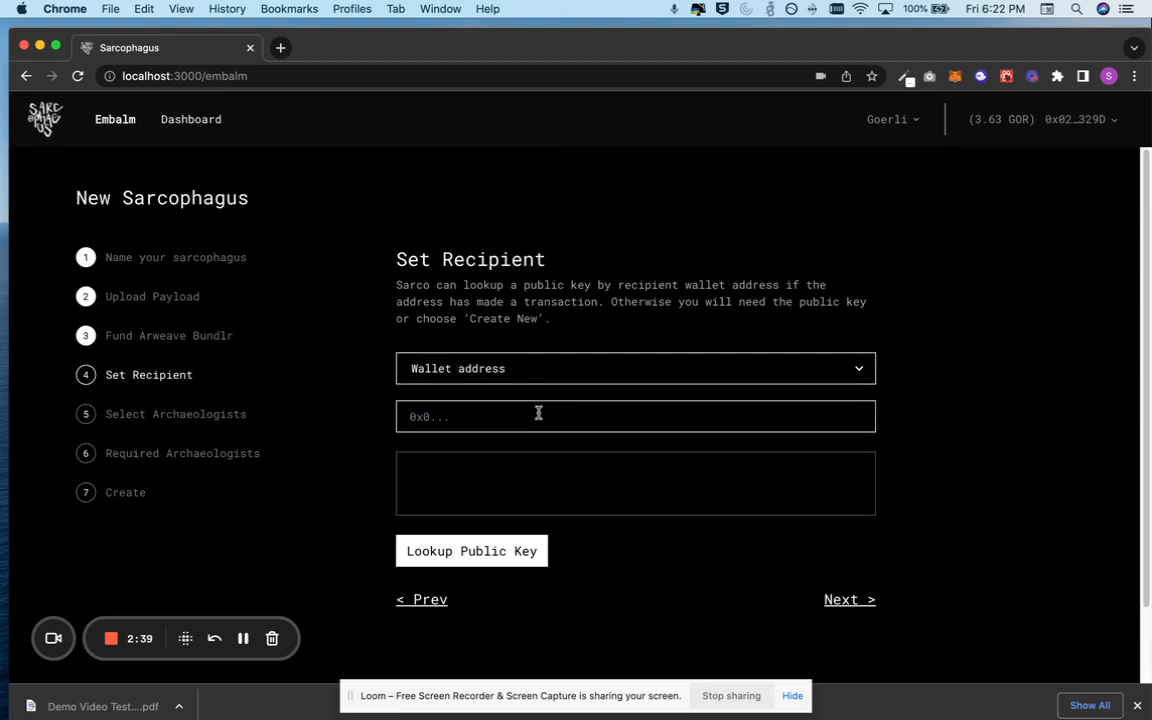
{"action": "key", "text": "super+a"}
{"action": "key", "text": "BackSpace"}
{"action": "left_click", "coordinate": [507, 423]}
{"action": "type", "text": "0x026820C8F89B0Ea06a28fe67D690EEb9caF8329D"}
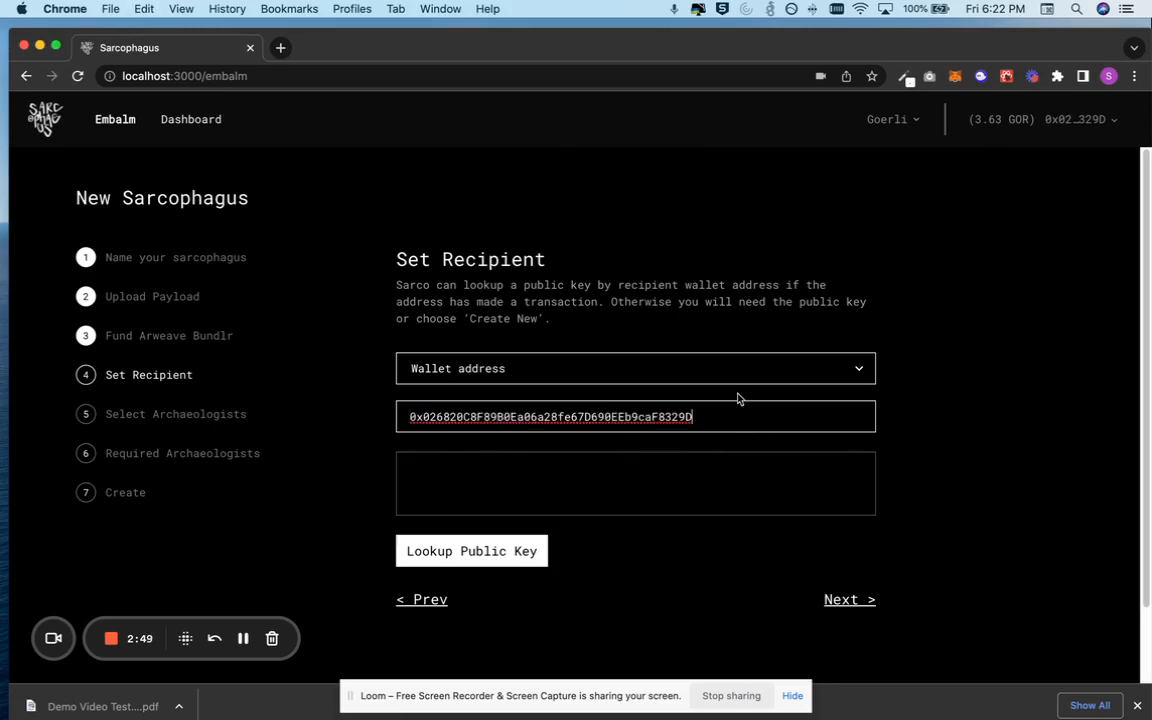
Look up the public key for the pasted wallet address
{"action": "left_click", "coordinate": [507, 560]}
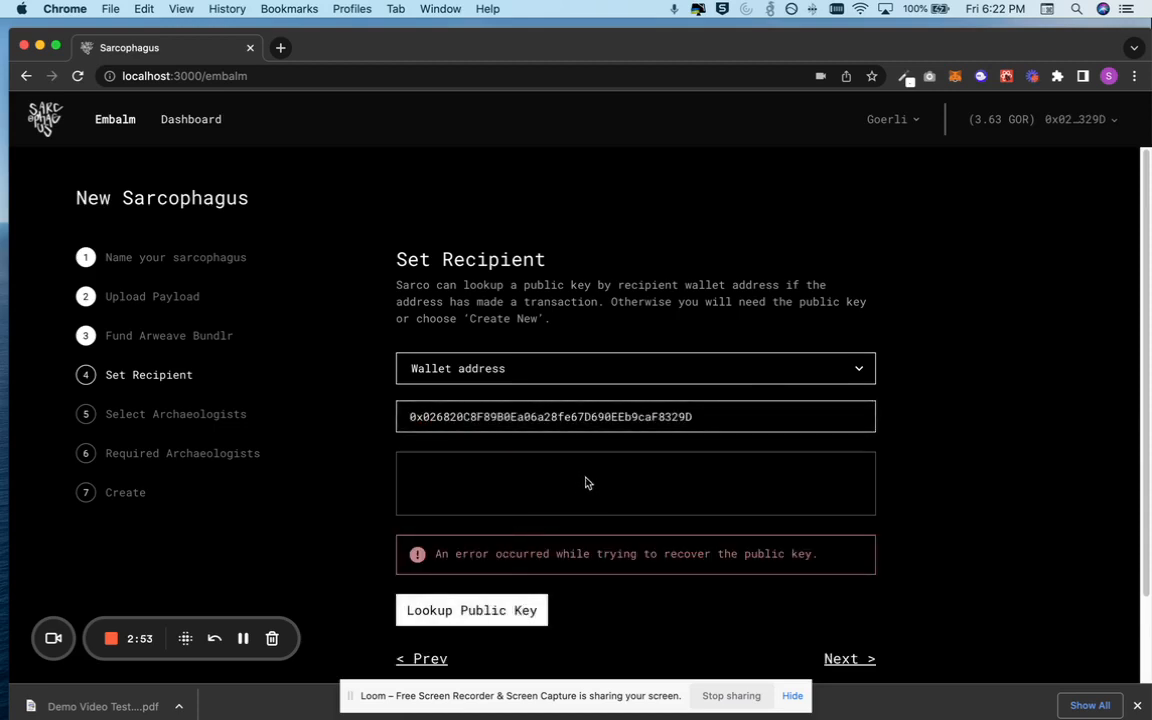
{"action": "double_click", "coordinate": [584, 417]}
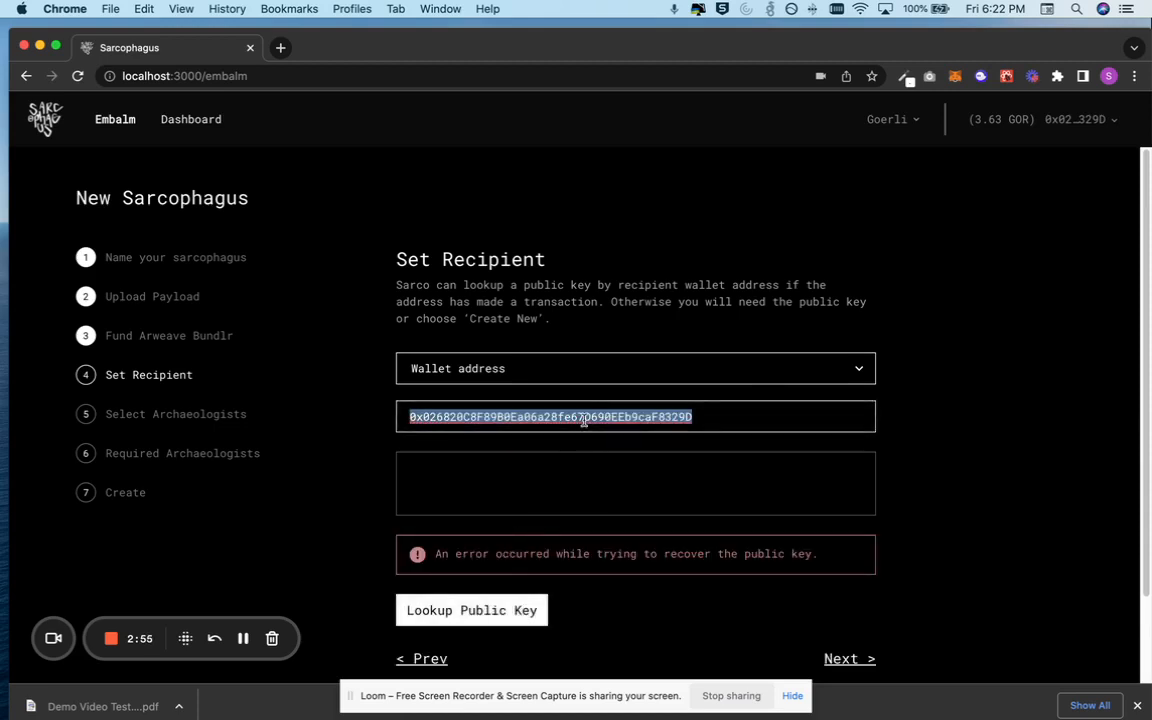
{"action": "left_click", "coordinate": [617, 425]}
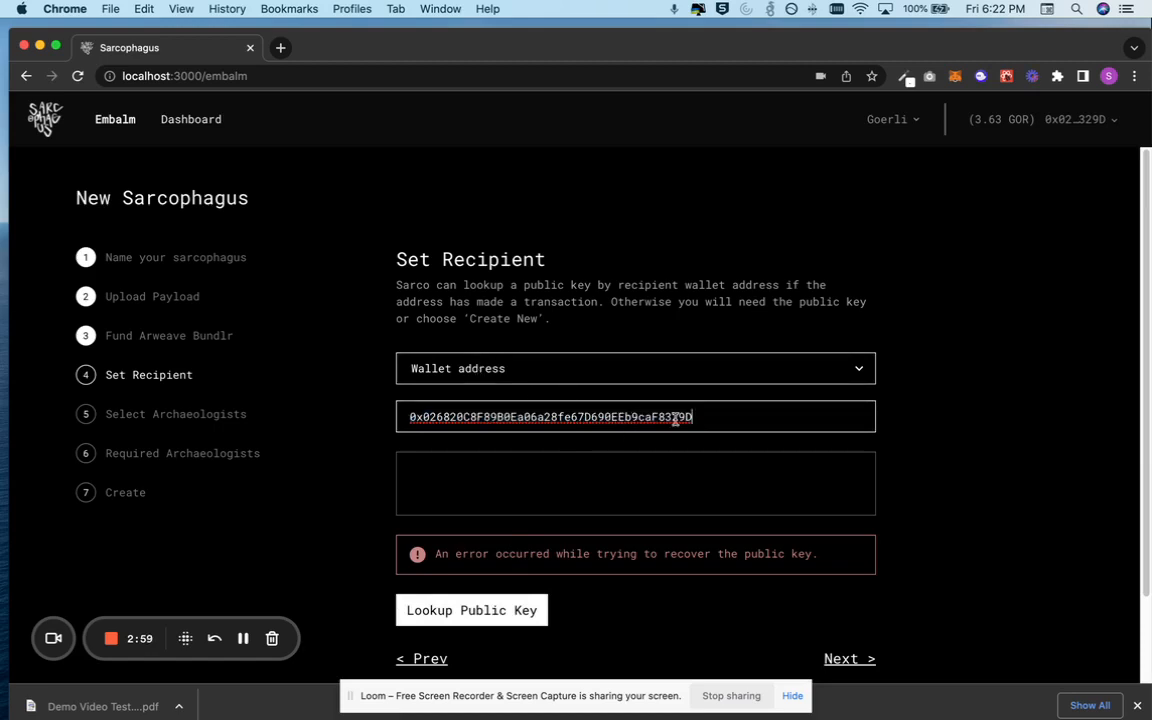
{"action": "key", "text": "super+Tab"}
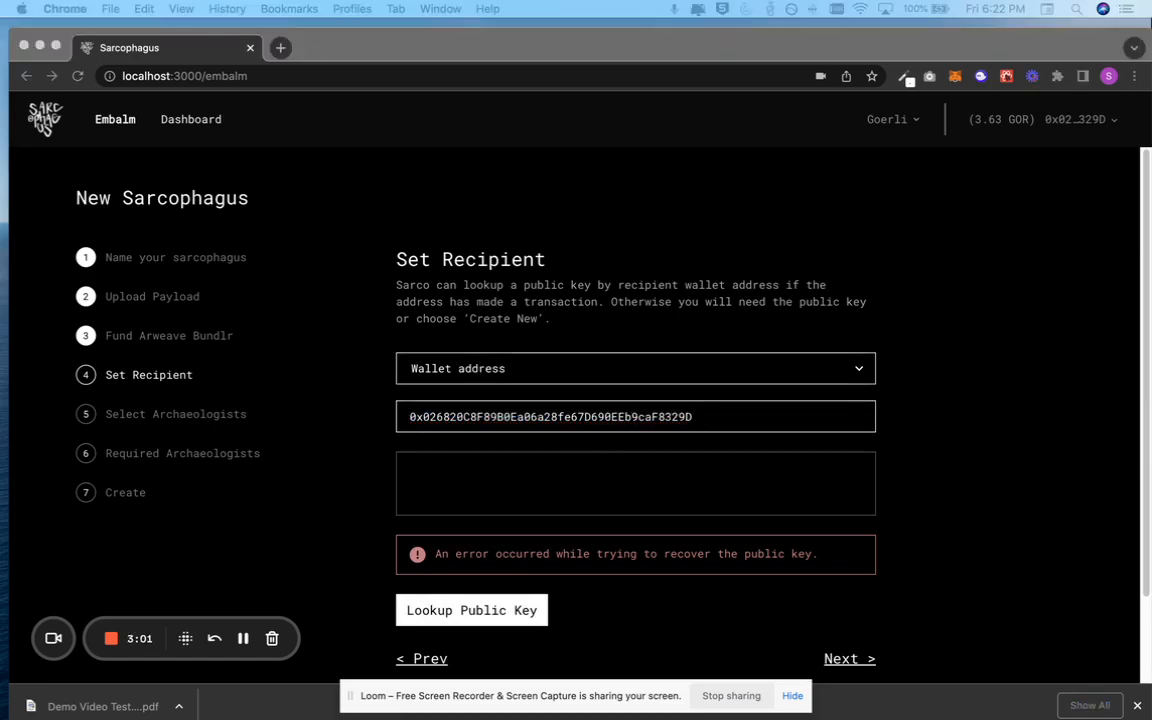
{"action": "double_click", "coordinate": [650, 418]}
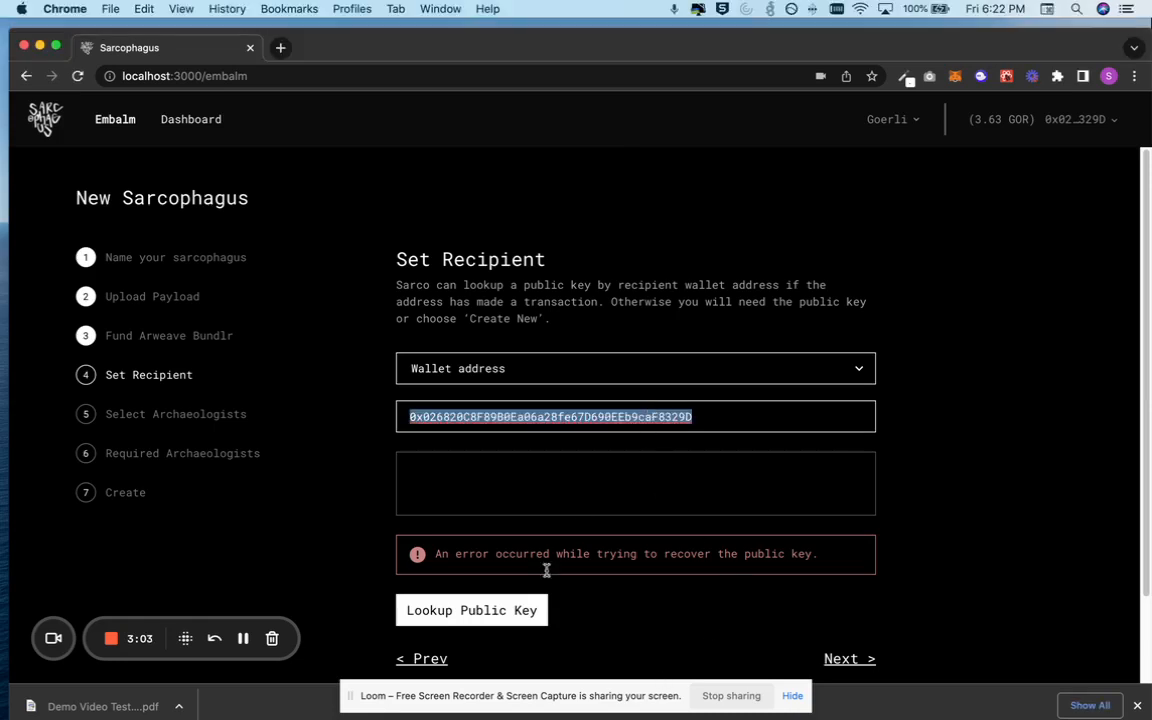
{"action": "left_click", "coordinate": [519, 611]}
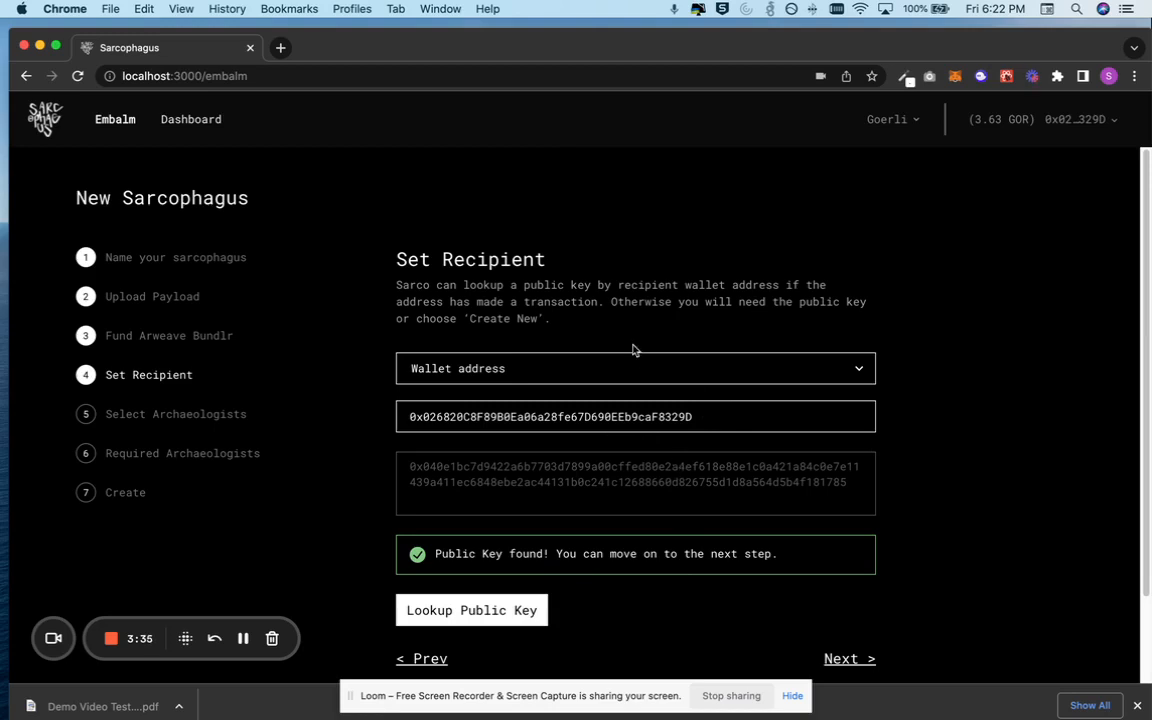
Switch the recipient method to Create new and generate a new public key
{"action": "left_click", "coordinate": [620, 376]}
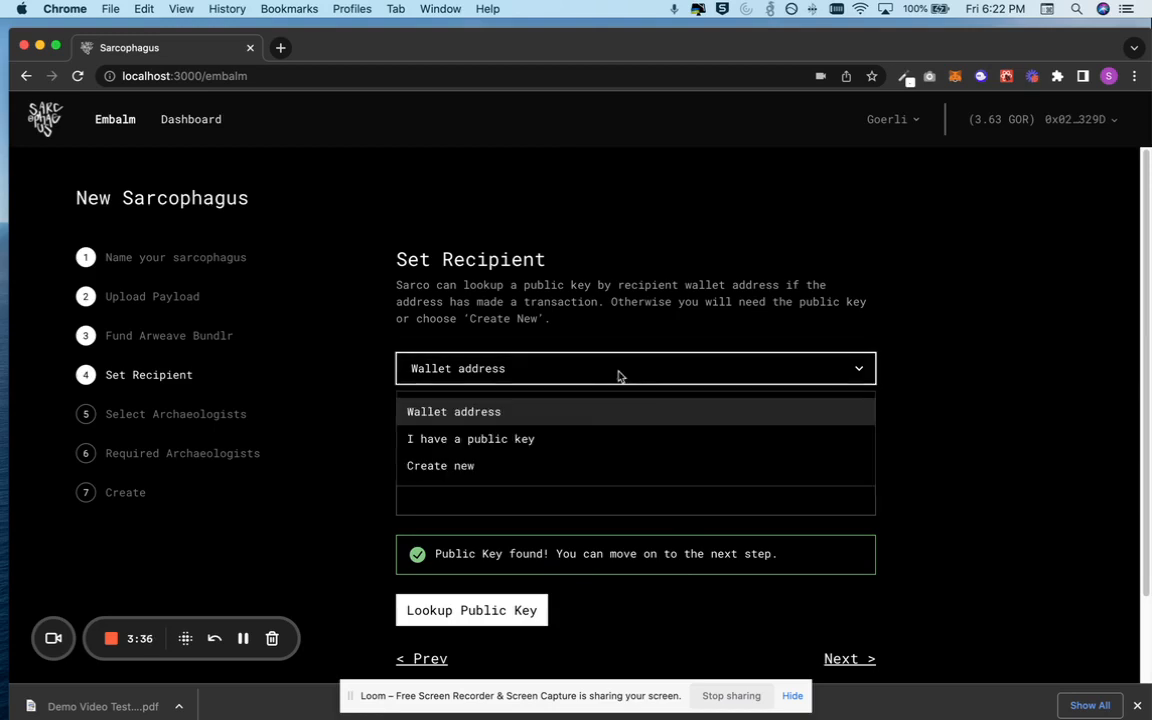
{"action": "left_click", "coordinate": [571, 468]}
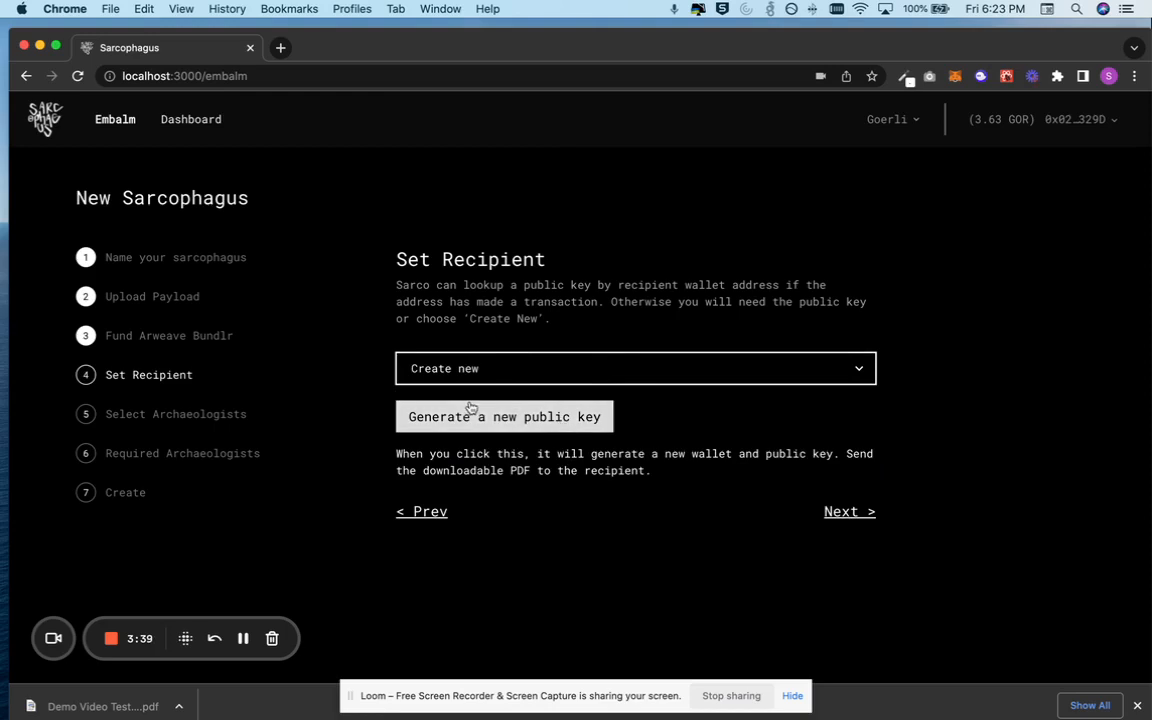
{"action": "left_click", "coordinate": [576, 417]}
Download the recipient key PDF and continue to archaeologist selection
{"action": "scroll", "coordinate": [575, 416], "scroll_direction": "down", "scroll_amount": 2}
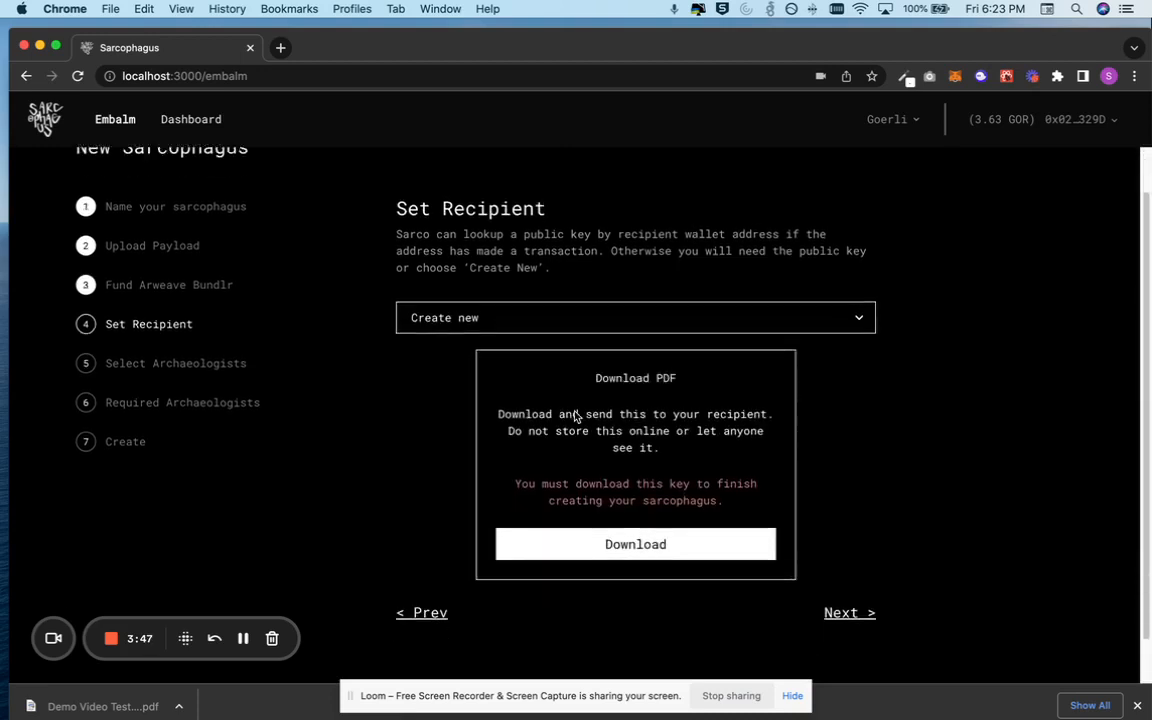
{"action": "left_click", "coordinate": [630, 521]}
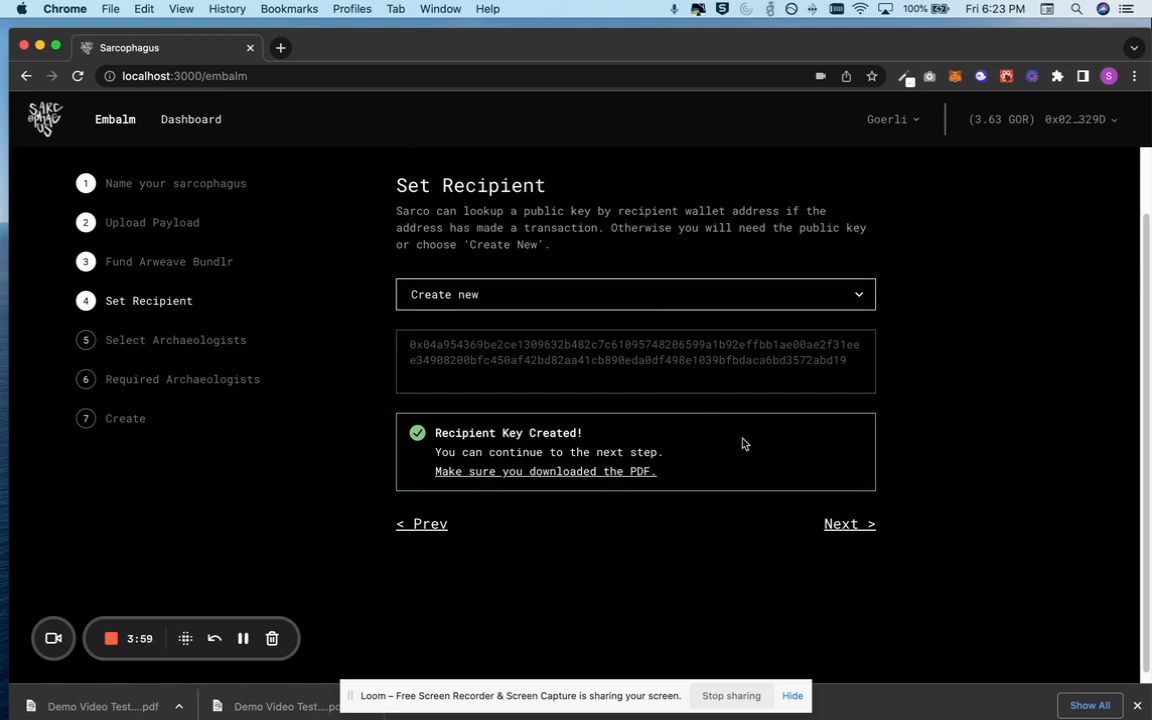
{"action": "scroll", "coordinate": [743, 442], "scroll_direction": "up", "scroll_amount": 2}
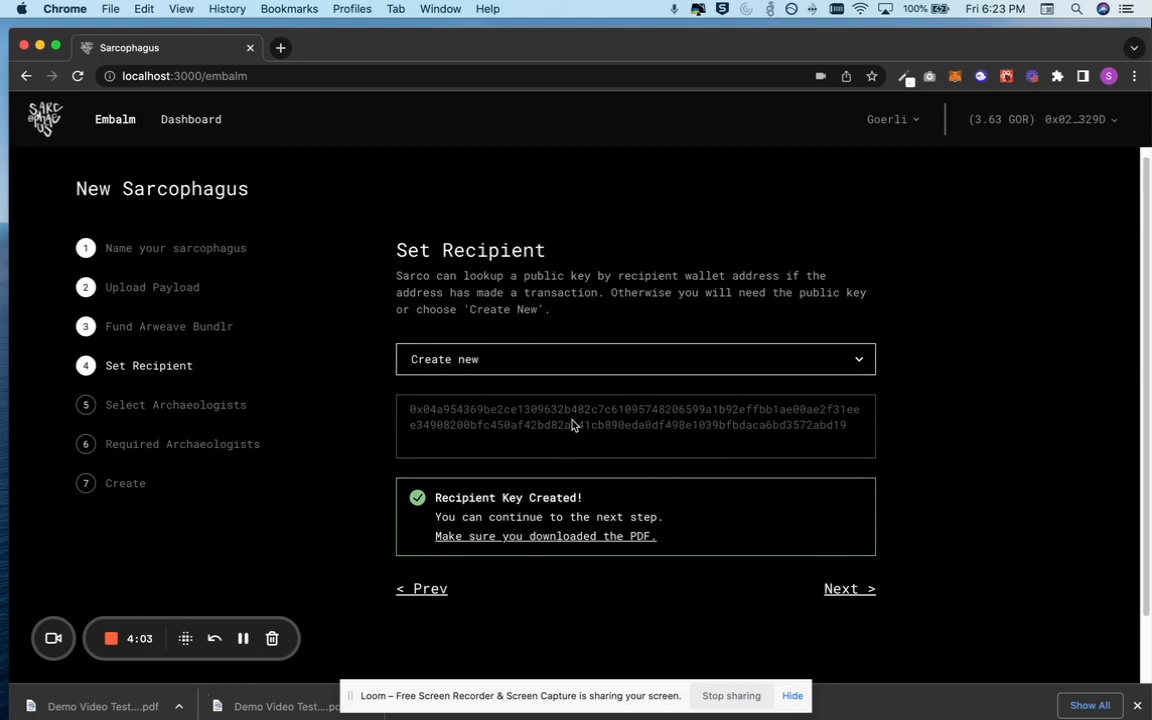
{"action": "scroll", "coordinate": [597, 395], "scroll_direction": "up", "scroll_amount": 1}
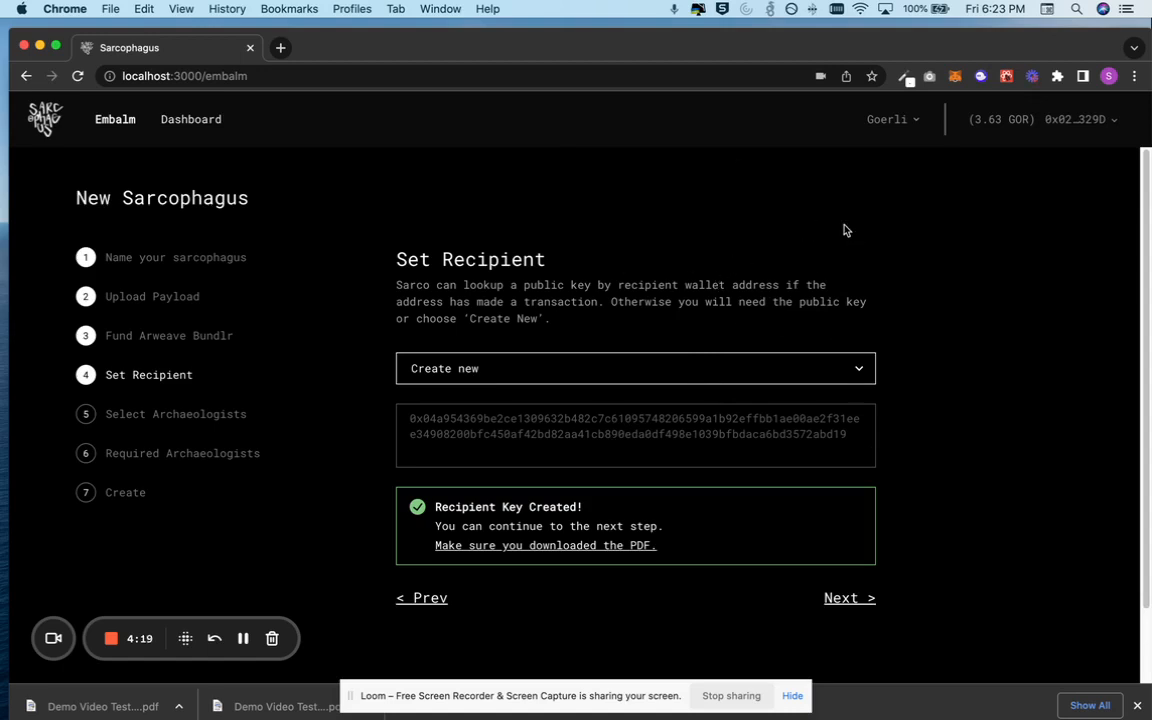
{"action": "left_click", "coordinate": [852, 599]}
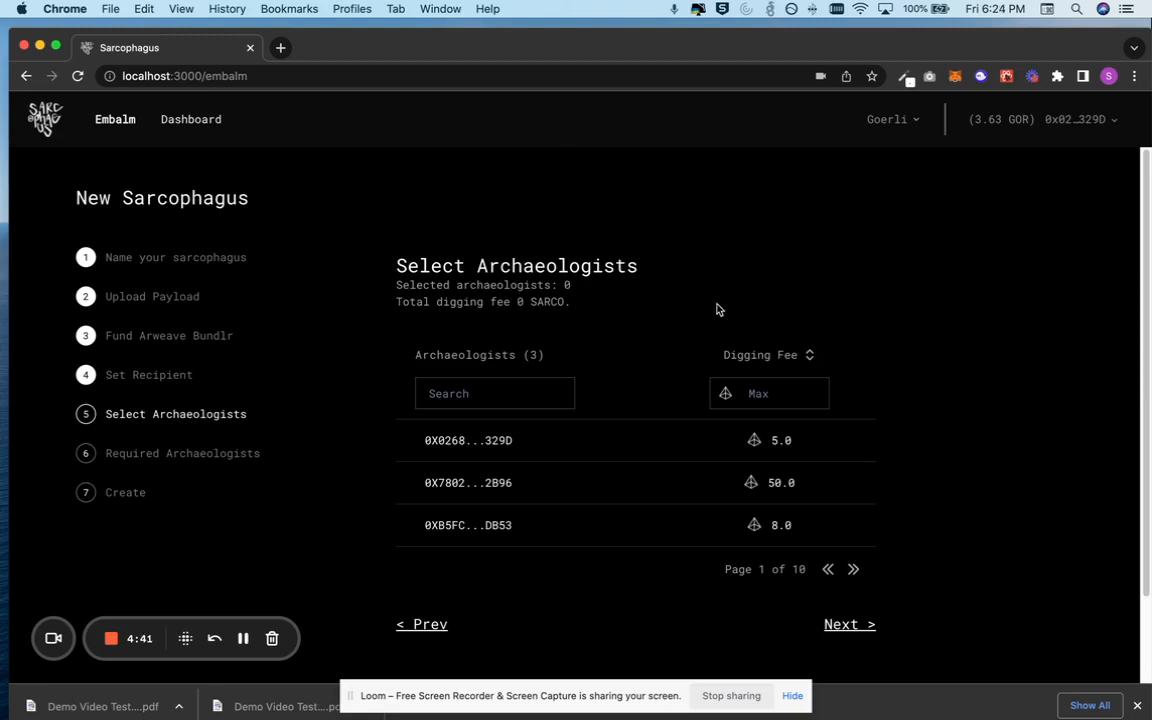
Select the archaeologists with digging fees 5.0 and 8.0, then continue
{"action": "left_click", "coordinate": [664, 452]}
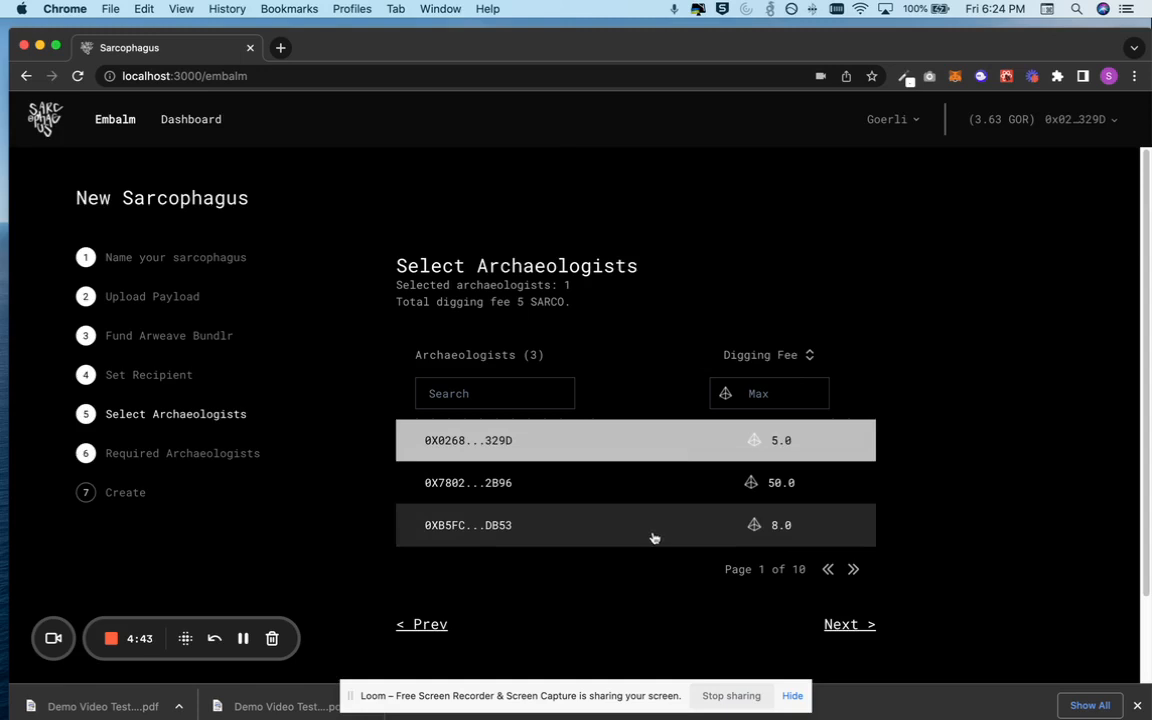
{"action": "left_click", "coordinate": [652, 536]}
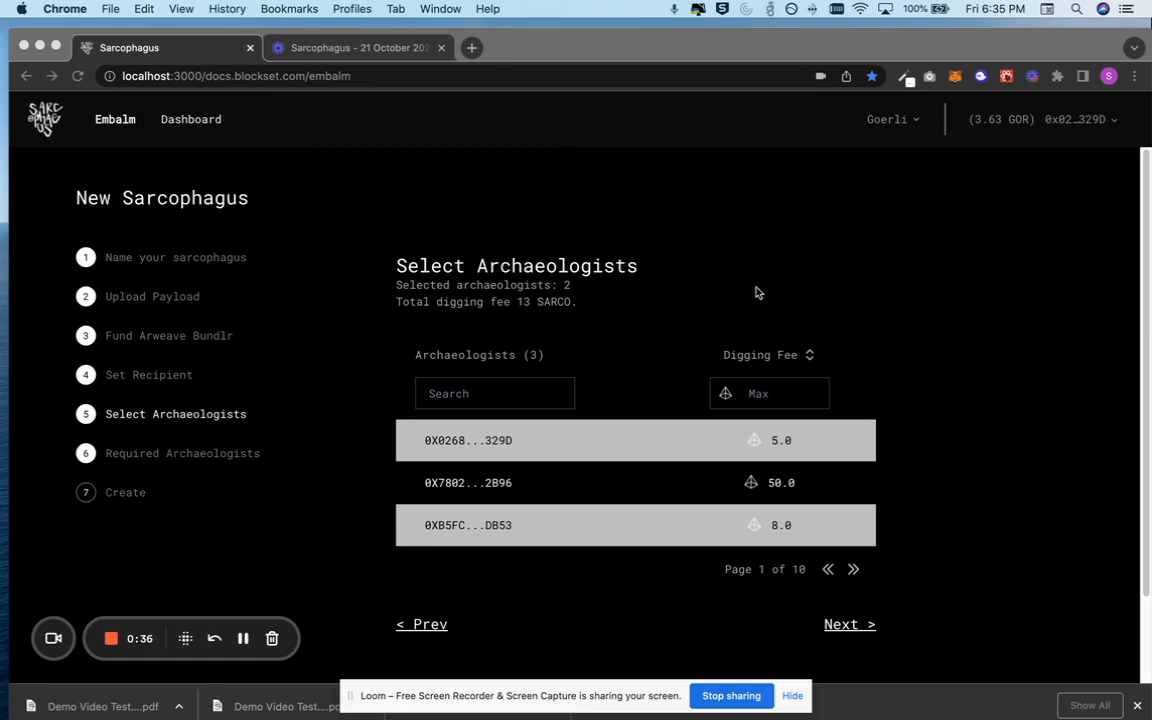
{"action": "left_click", "coordinate": [836, 626]}
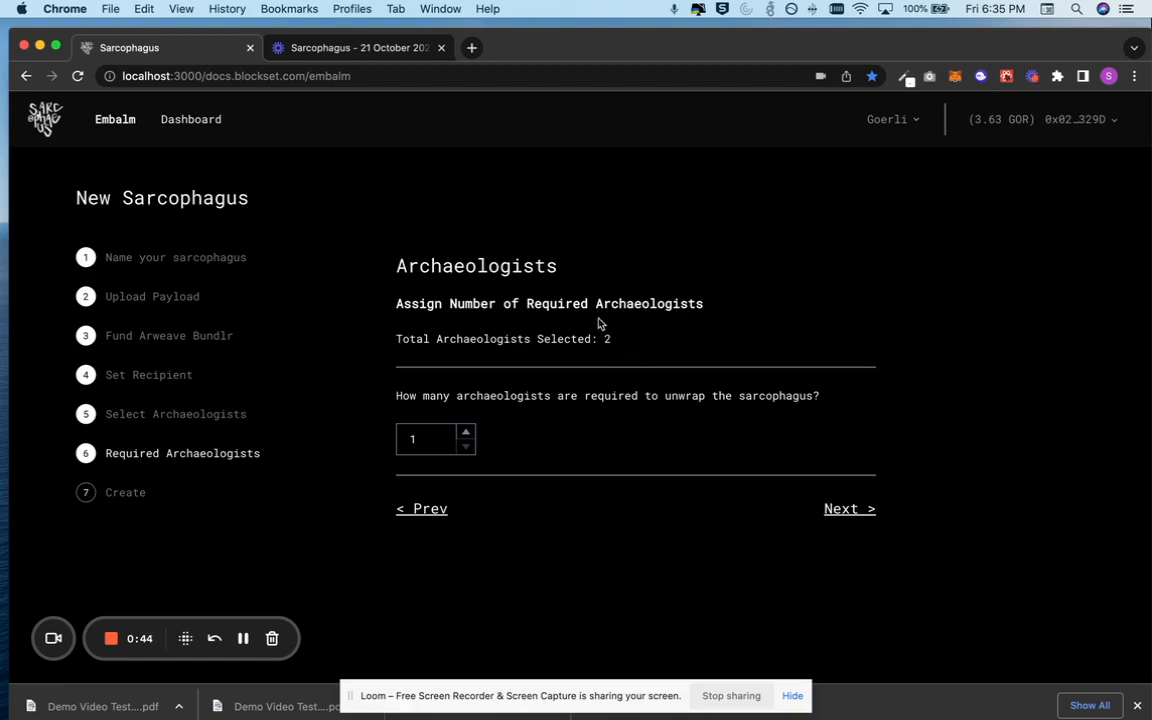
Set the number of required archaeologists to 1
{"action": "left_click", "coordinate": [466, 432]}
{"action": "left_click", "coordinate": [551, 453]}
{"action": "left_click", "coordinate": [465, 446]}
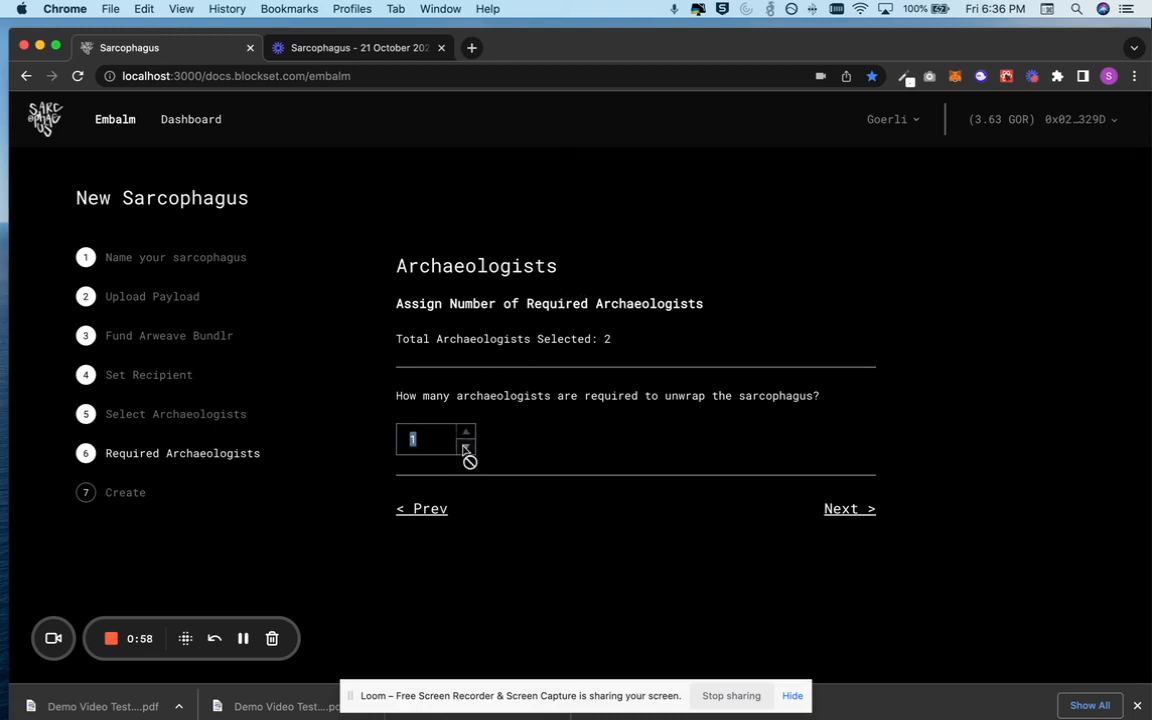
{"action": "left_click", "coordinate": [556, 452]}
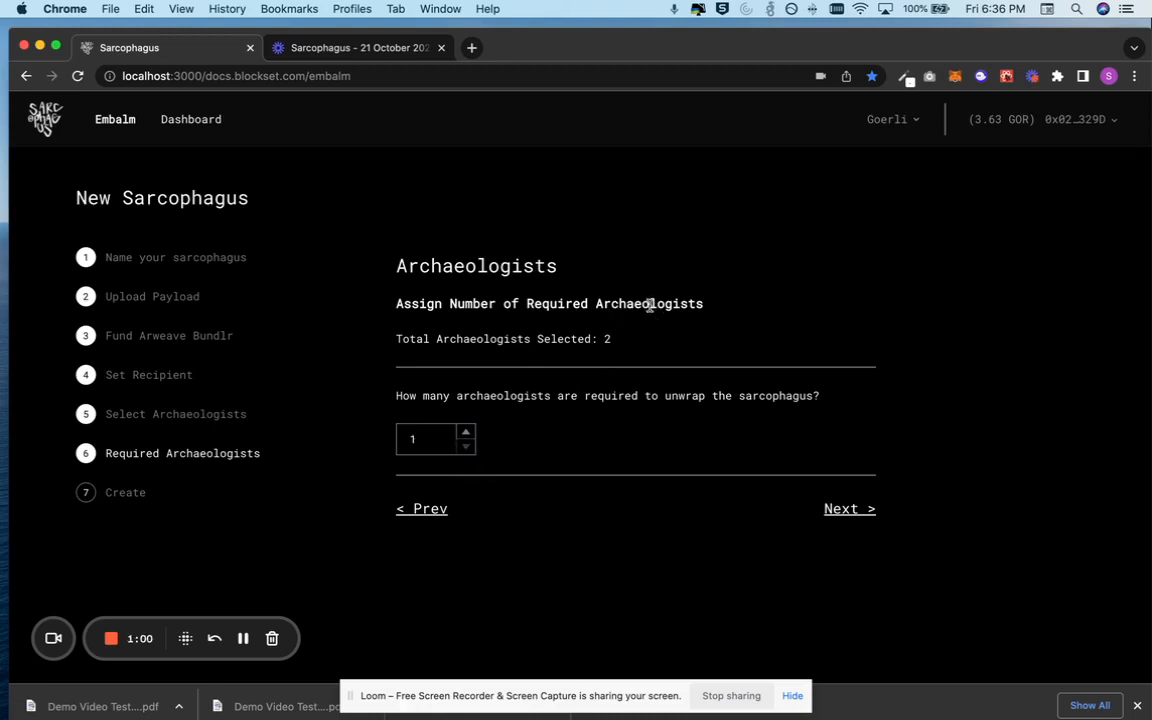
Continue from the required archaeologists step to the Create review page
{"action": "double_click", "coordinate": [607, 340]}
{"action": "left_click", "coordinate": [609, 344]}
{"action": "left_click", "coordinate": [867, 518]}
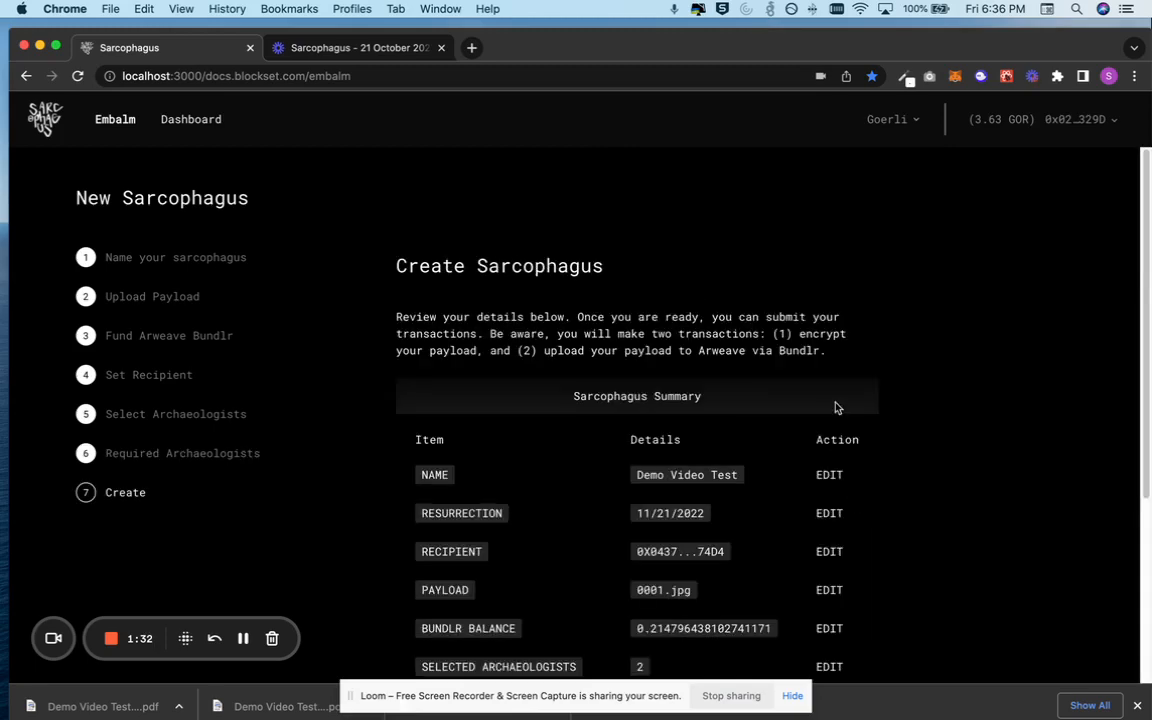
Review the sarcophagus summary details and the listed fees before creating
{"action": "scroll", "coordinate": [833, 404], "scroll_direction": "down", "scroll_amount": 3}
{"action": "scroll", "coordinate": [836, 406], "scroll_direction": "up", "scroll_amount": 3}
{"action": "scroll", "coordinate": [836, 405], "scroll_direction": "down", "scroll_amount": 3}
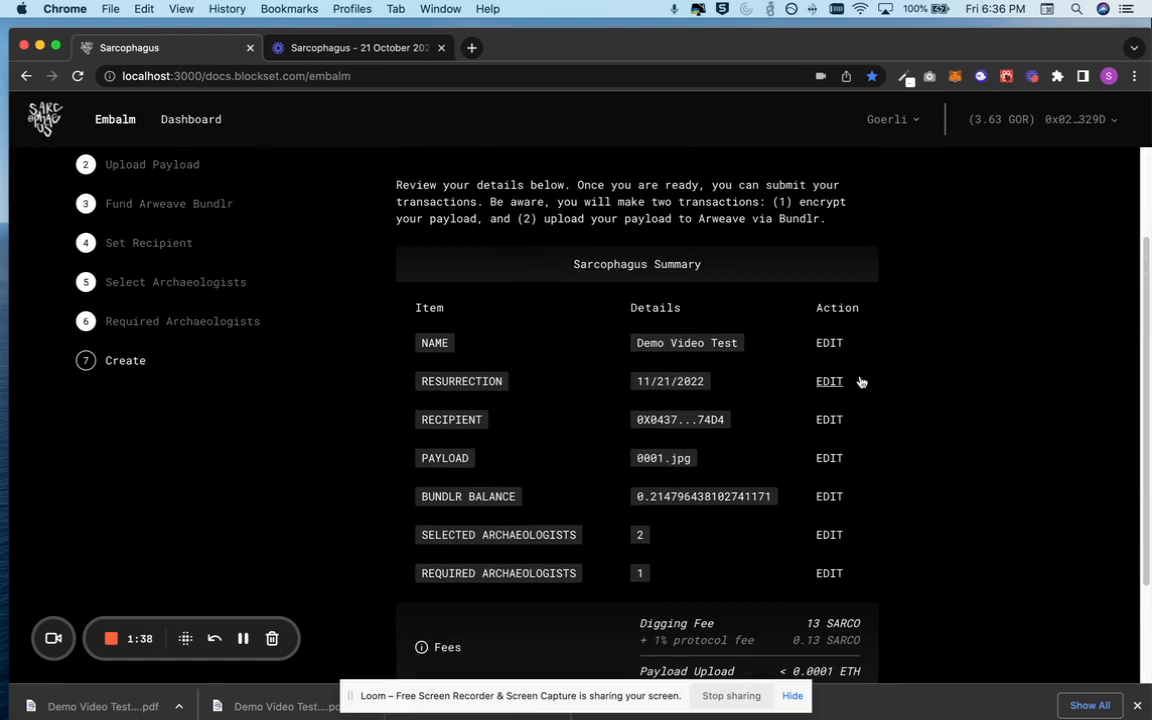
{"action": "scroll", "coordinate": [850, 358], "scroll_direction": "down", "scroll_amount": 3}
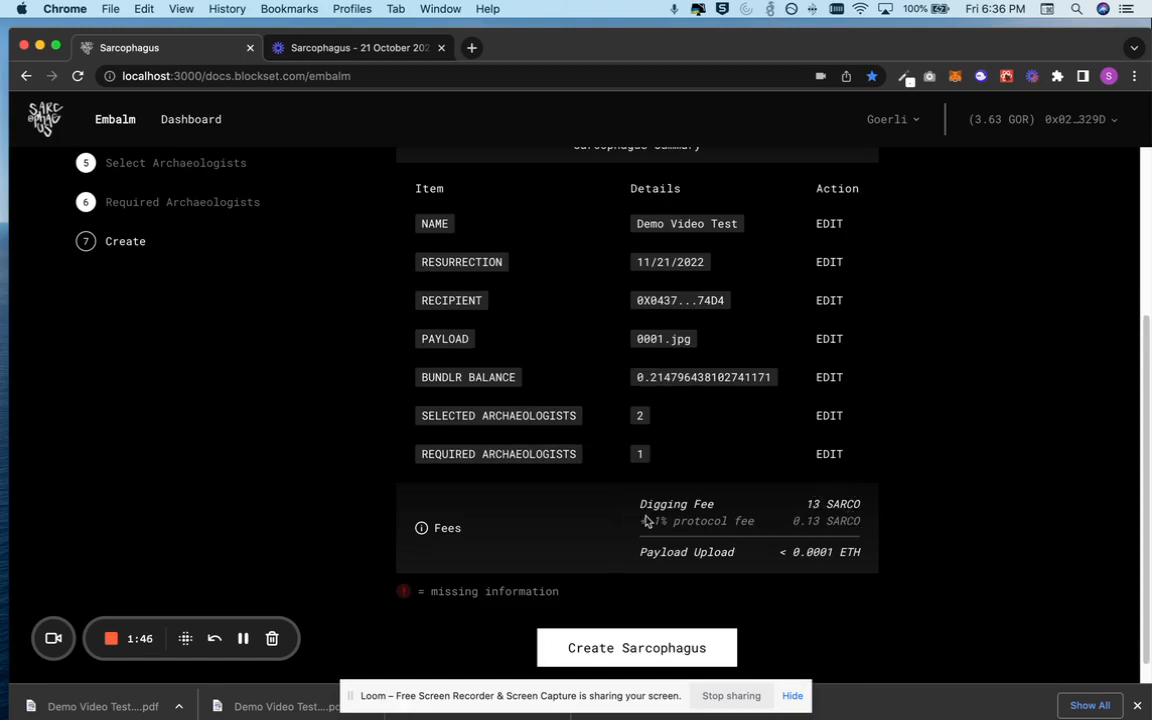
{"action": "scroll", "coordinate": [686, 513], "scroll_direction": "down", "scroll_amount": 1}
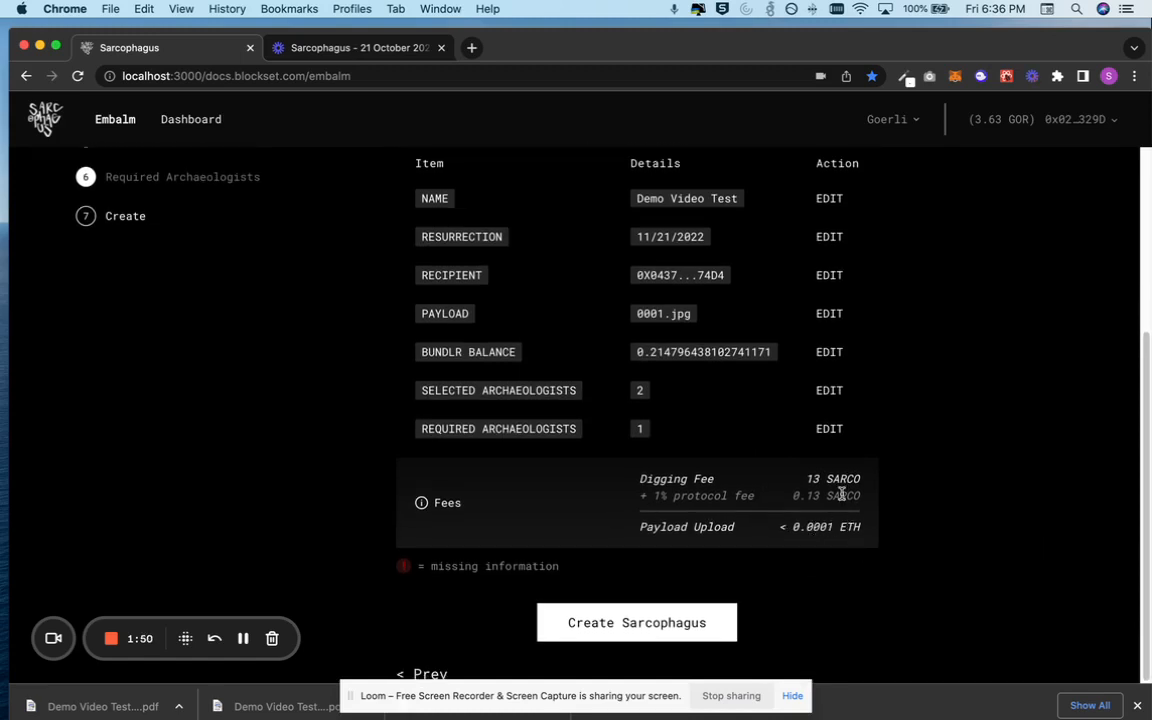
{"action": "scroll", "coordinate": [842, 494], "scroll_direction": "up", "scroll_amount": 1}
{"action": "scroll", "coordinate": [841, 498], "scroll_direction": "down", "scroll_amount": 3}
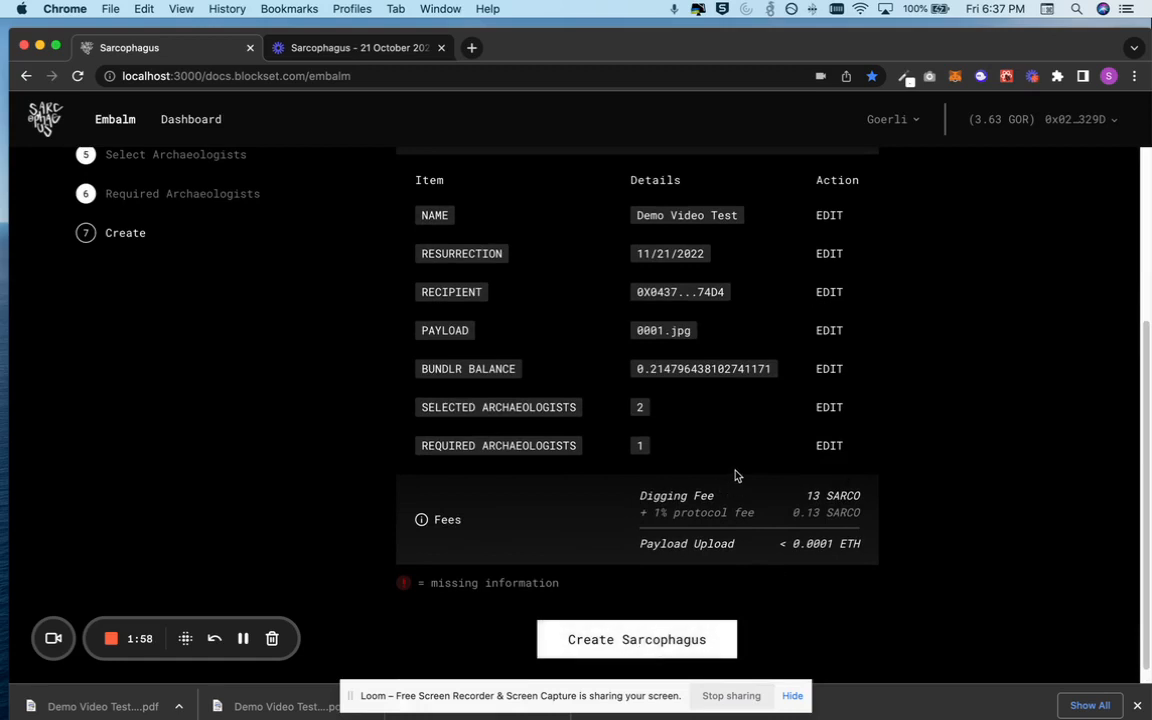
{"action": "scroll", "coordinate": [738, 476], "scroll_direction": "up", "scroll_amount": 5}
{"action": "scroll", "coordinate": [735, 476], "scroll_direction": "down", "scroll_amount": 5}
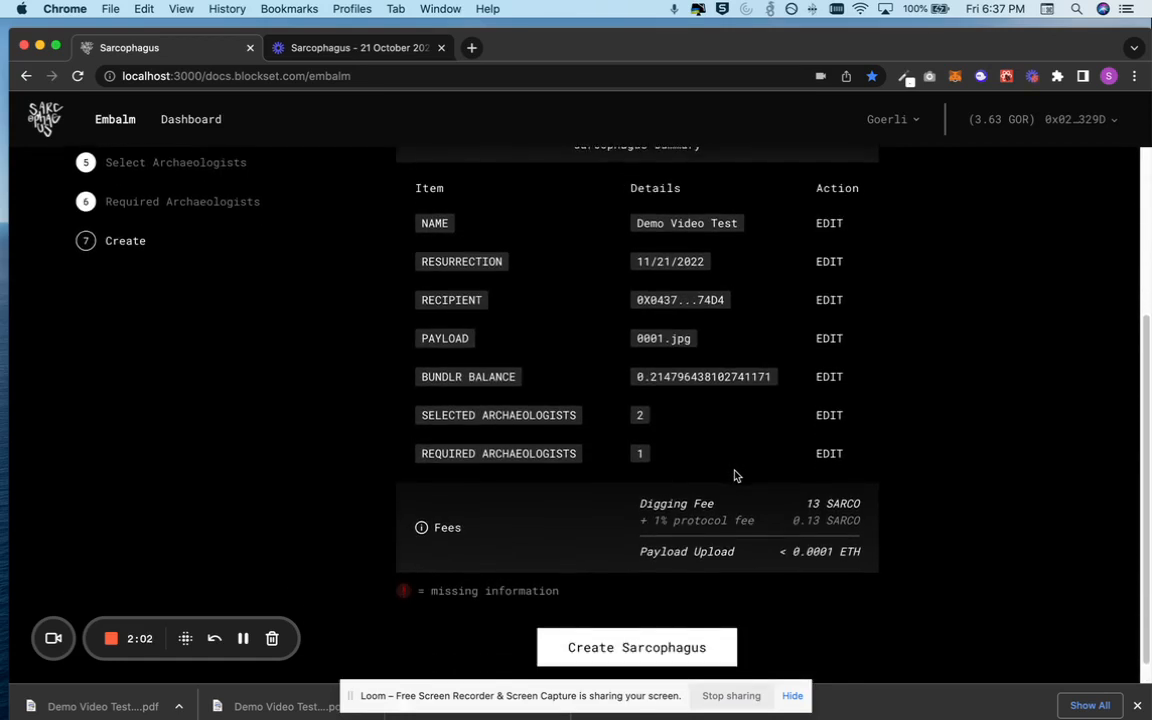
{"action": "scroll", "coordinate": [735, 476], "scroll_direction": "down", "scroll_amount": 1}
{"action": "scroll", "coordinate": [921, 345], "scroll_direction": "up", "scroll_amount": 3}
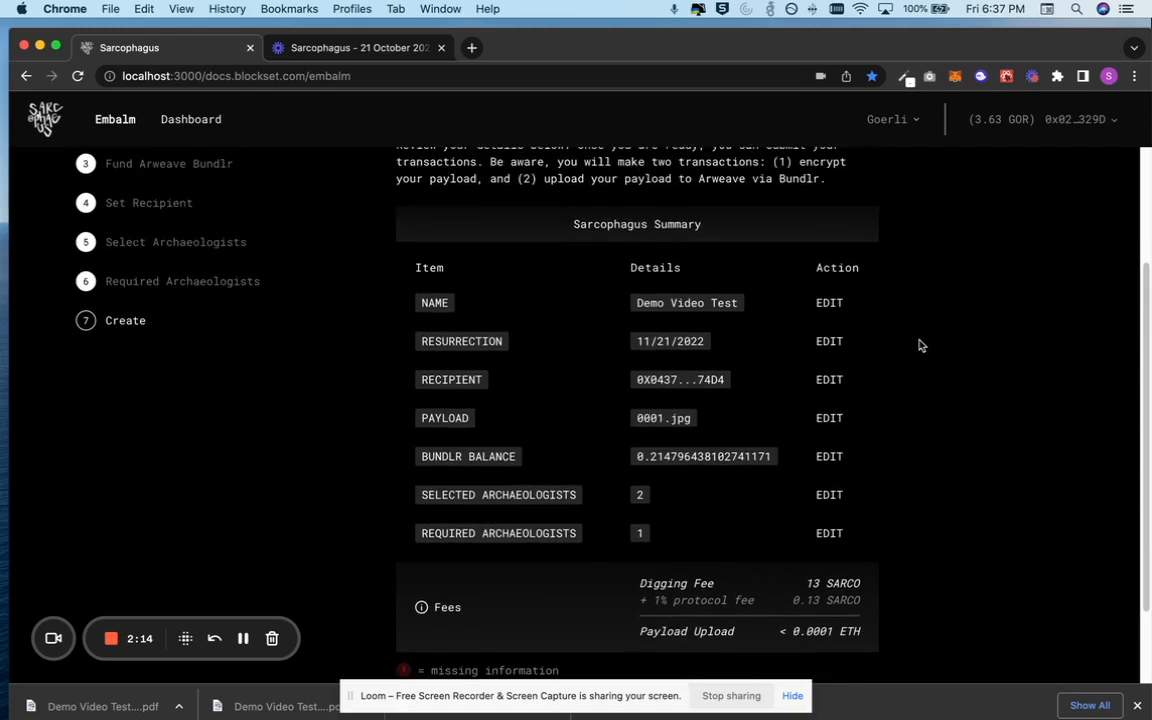
{"action": "scroll", "coordinate": [921, 345], "scroll_direction": "down", "scroll_amount": 3}
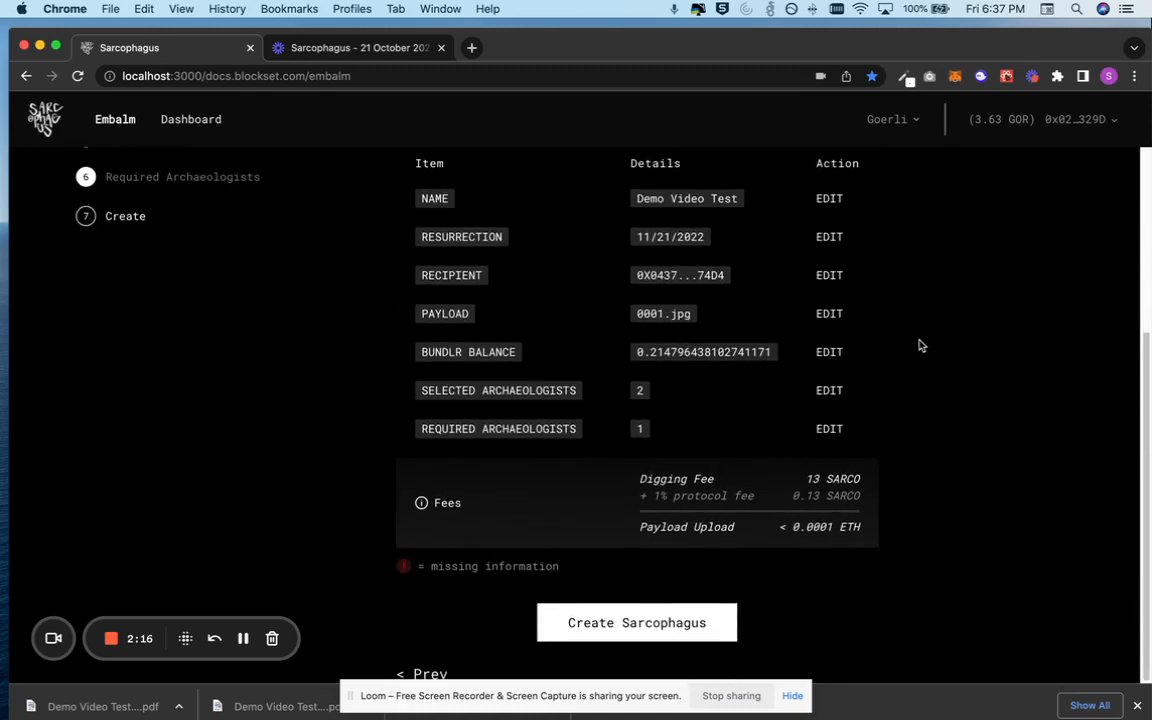
{"action": "scroll", "coordinate": [921, 345], "scroll_direction": "up", "scroll_amount": 1}
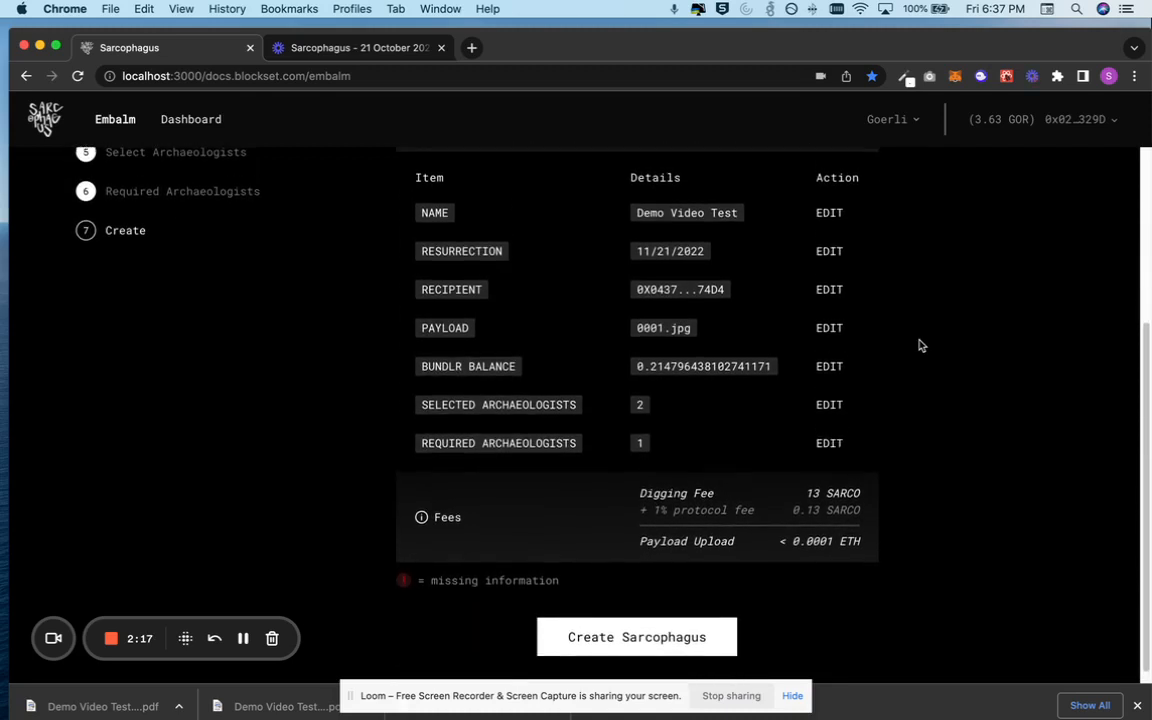
Start creating the sarcophagus and sign both MetaMask signature requests
{"action": "left_click", "coordinate": [629, 637]}
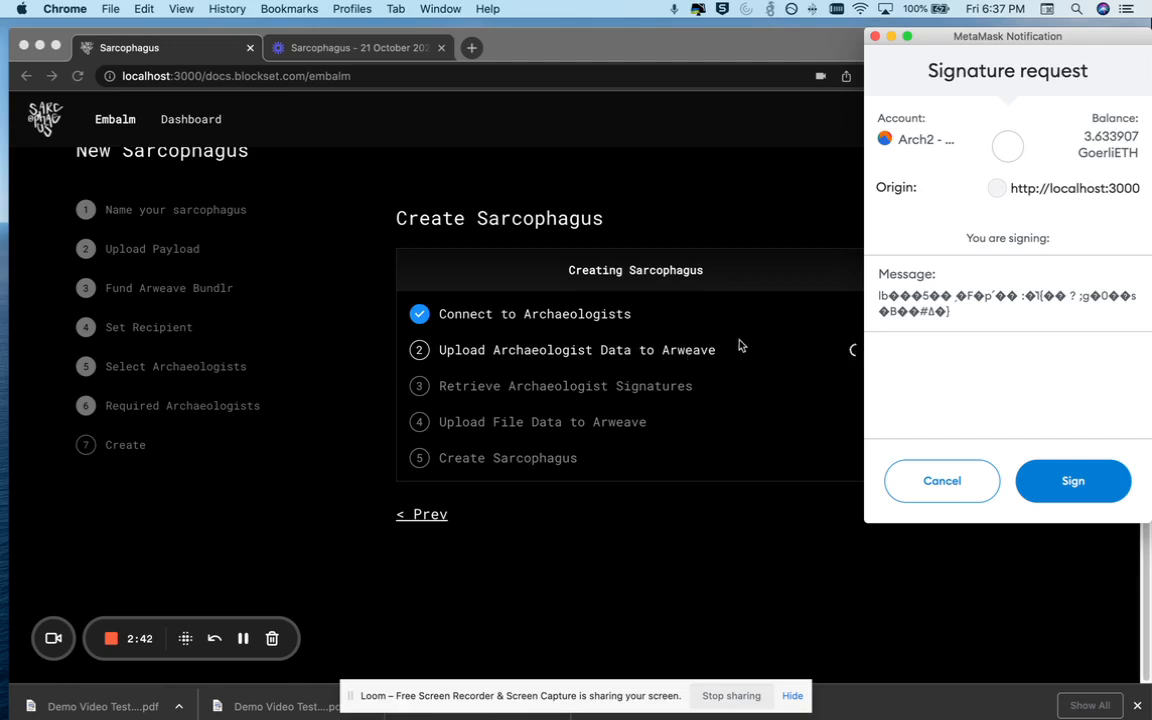
{"action": "left_click", "coordinate": [1088, 487]}
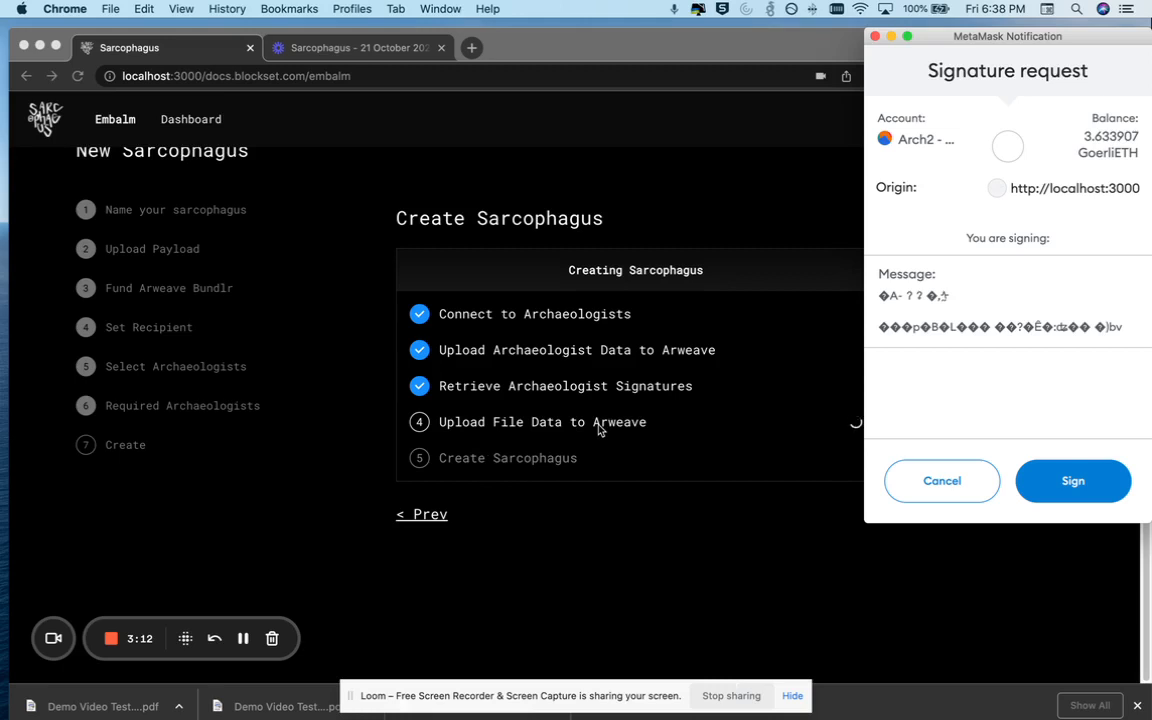
{"action": "left_click", "coordinate": [1062, 484]}
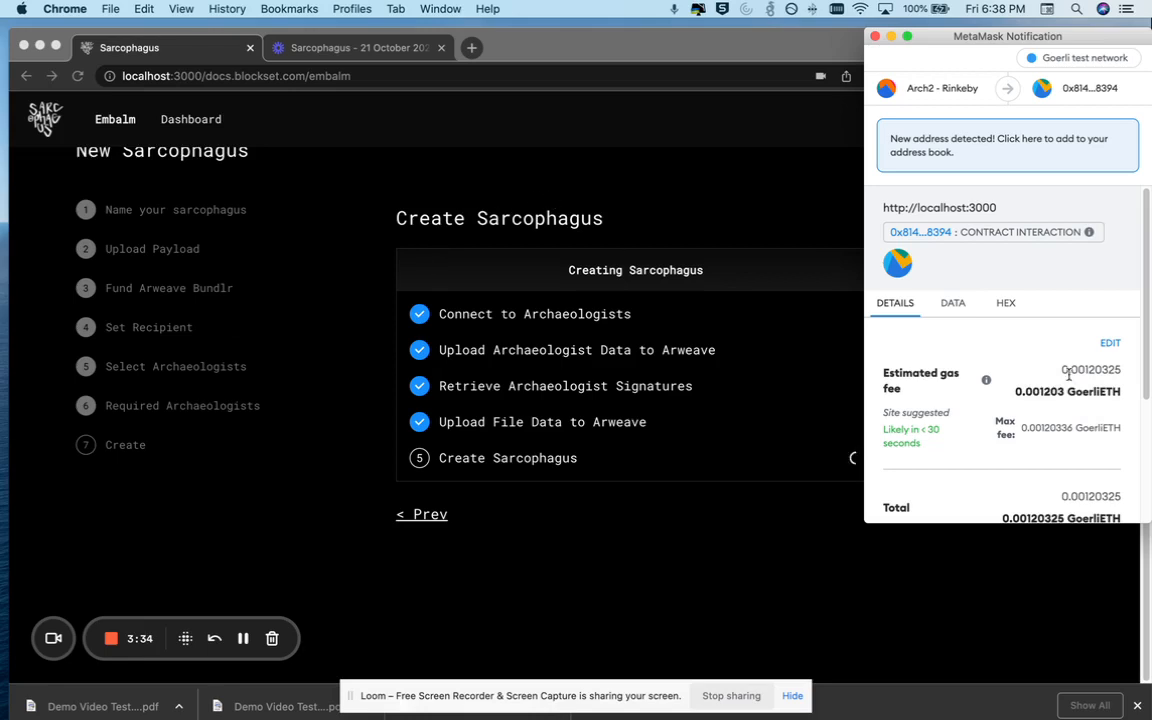
Confirm the Create Sarcophagus contract interaction transaction in MetaMask
{"action": "scroll", "coordinate": [1068, 378], "scroll_direction": "down", "scroll_amount": 4}
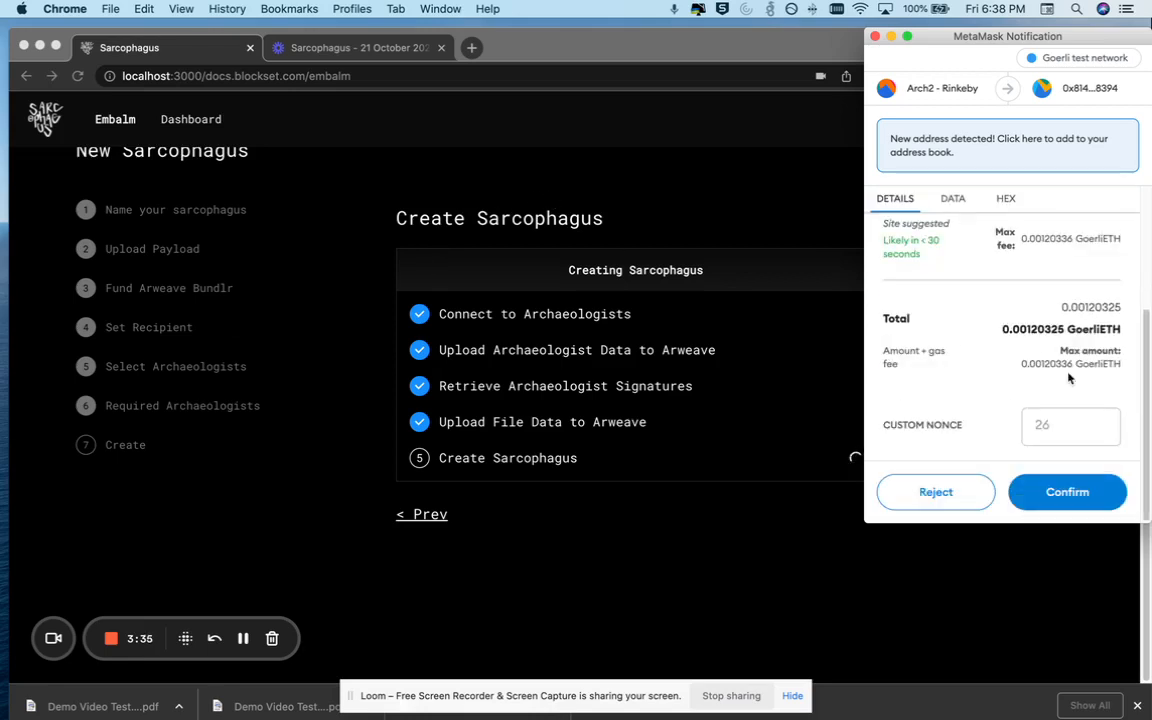
{"action": "left_click", "coordinate": [1065, 495]}
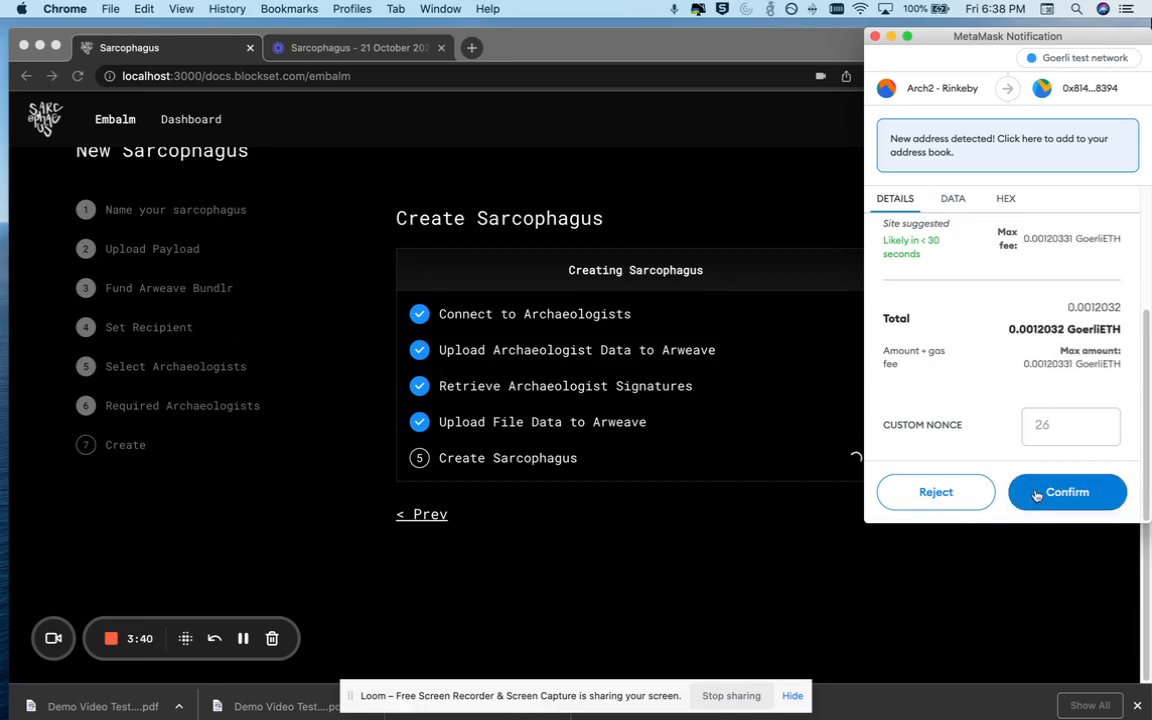
{"action": "left_click", "coordinate": [1060, 495]}
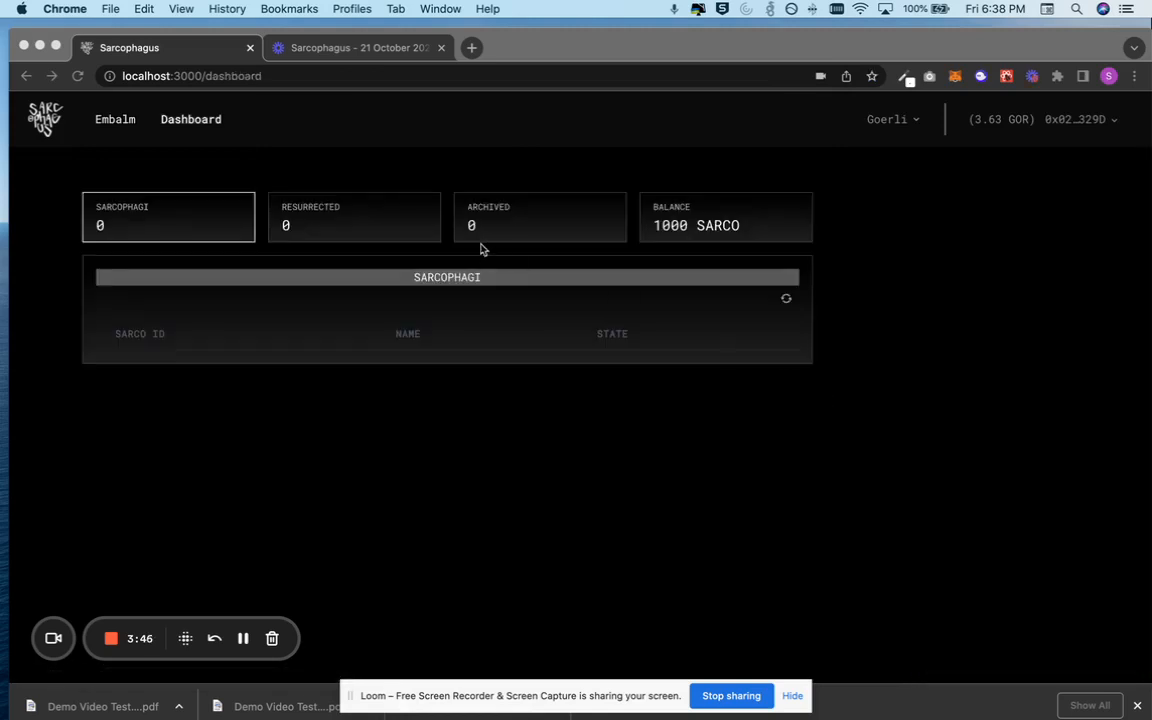
Reopen the Dashboard and refresh the sarcophagi list to load the newly created sarcophagus
{"action": "left_click", "coordinate": [689, 296]}
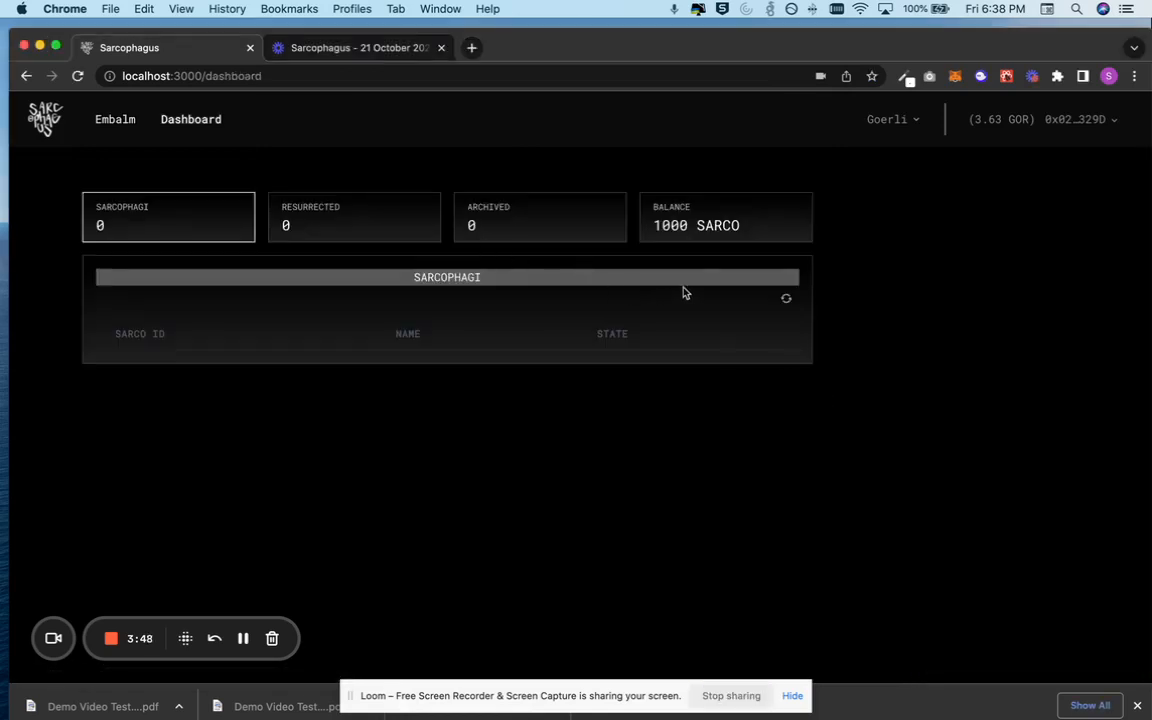
{"action": "left_click", "coordinate": [115, 120]}
{"action": "left_click", "coordinate": [176, 119]}
{"action": "left_click", "coordinate": [787, 301]}
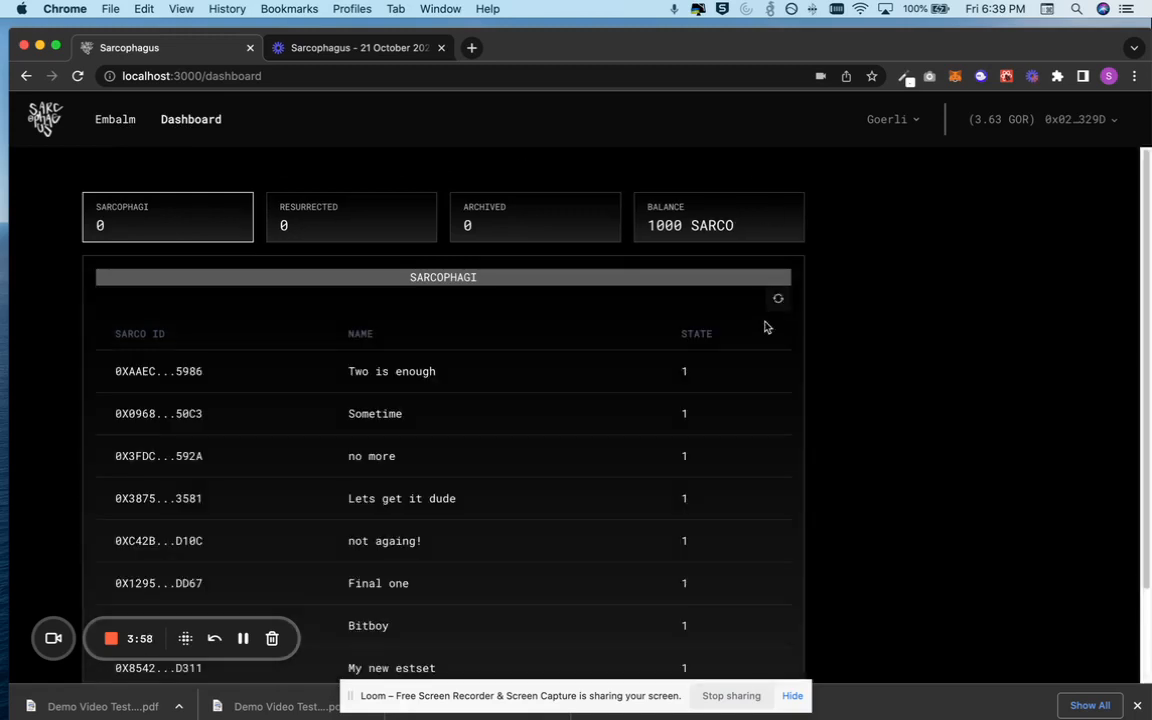
{"action": "scroll", "coordinate": [573, 354], "scroll_direction": "down", "scroll_amount": 3}
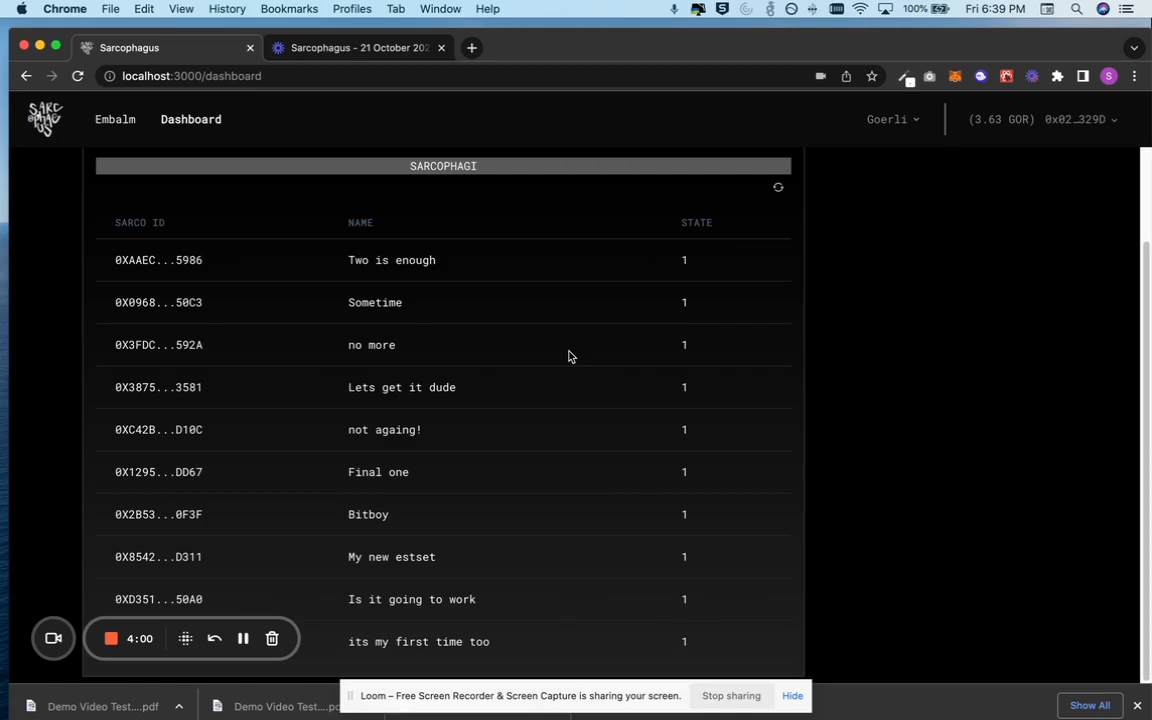
{"action": "scroll", "coordinate": [569, 356], "scroll_direction": "up", "scroll_amount": 3}
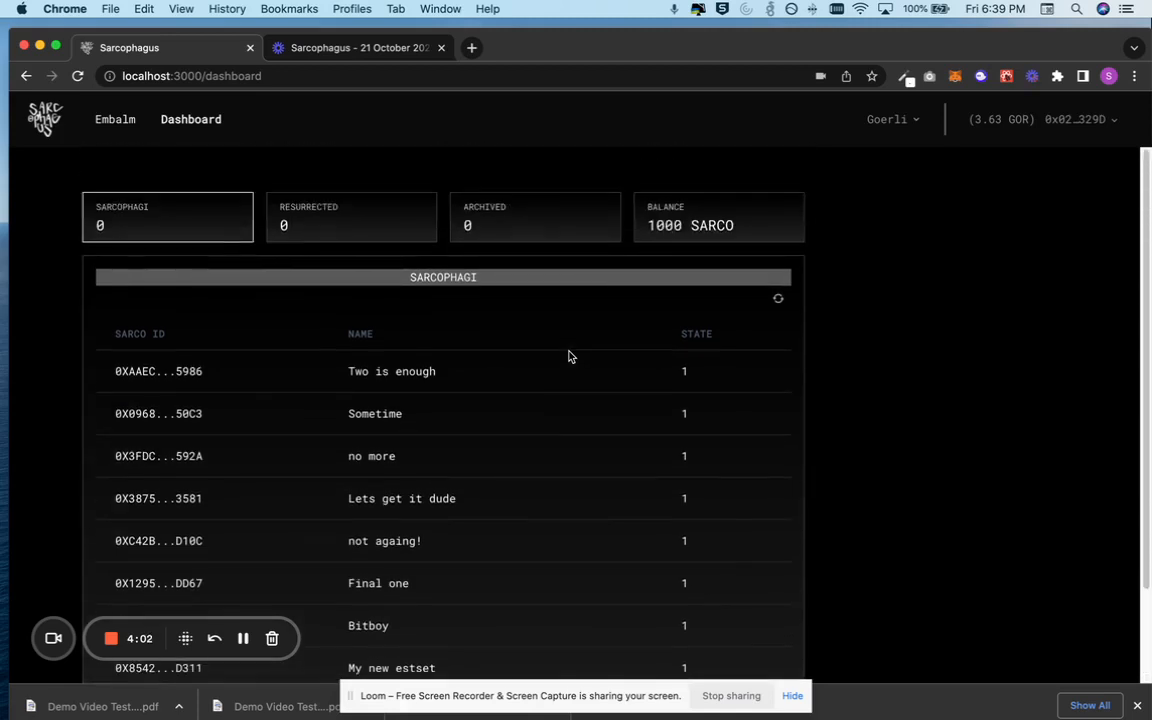
{"action": "left_click", "coordinate": [778, 300]}
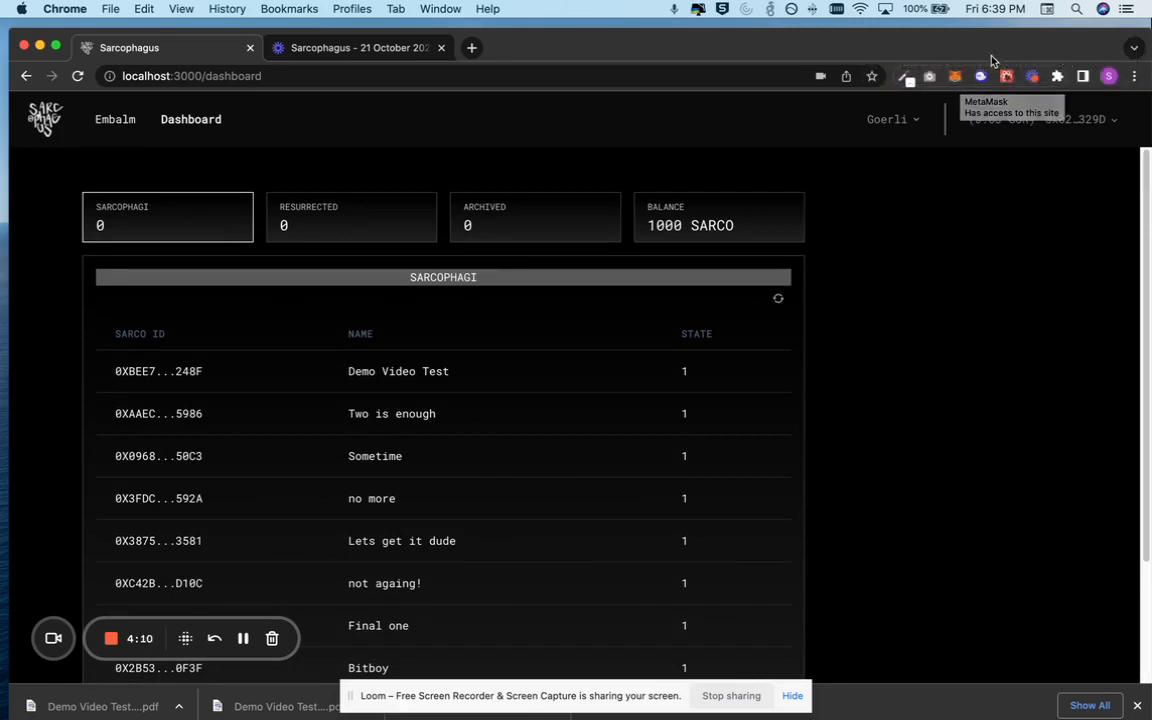
Examine the Demo Video Test entry in the dashboard's sarcophagi list
{"action": "left_click_drag", "start_coordinate": [988, 50], "coordinate": [990, 42]}
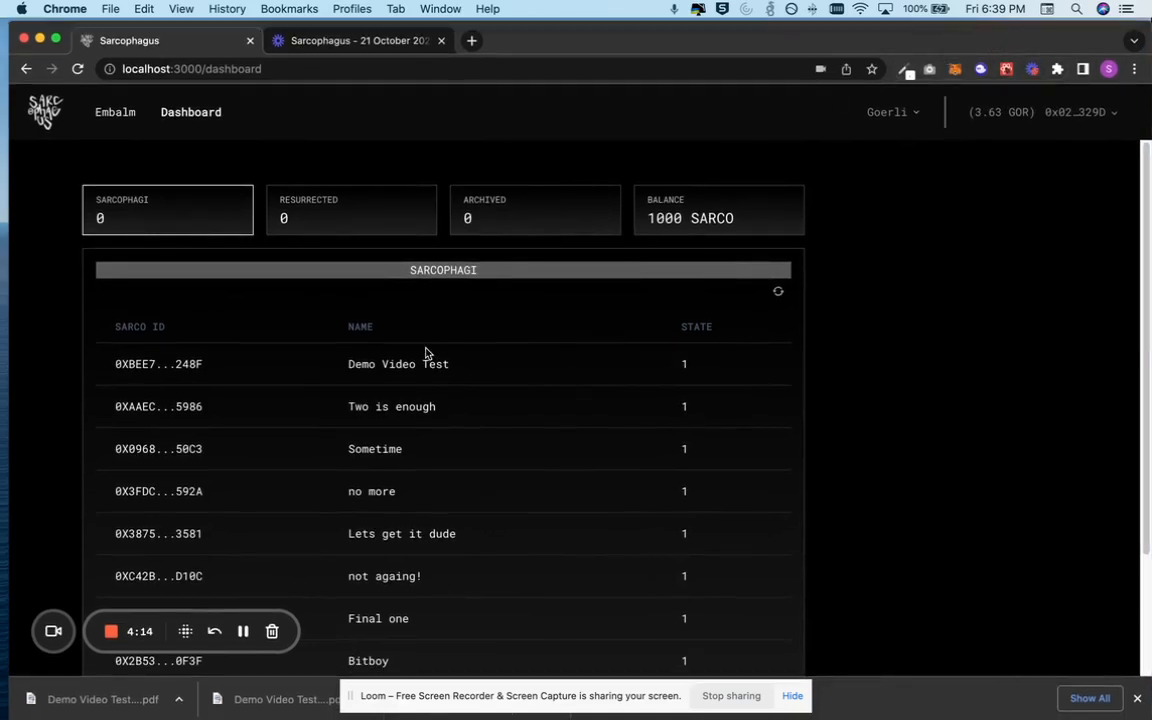
{"action": "left_click_drag", "start_coordinate": [455, 366], "coordinate": [303, 362]}
{"action": "left_click", "coordinate": [247, 373]}
{"action": "left_click_drag", "start_coordinate": [100, 365], "coordinate": [689, 368]}
{"action": "left_click", "coordinate": [735, 368]}
{"action": "left_click_drag", "start_coordinate": [456, 365], "coordinate": [348, 364]}
{"action": "left_click", "coordinate": [356, 364]}
{"action": "scroll", "coordinate": [675, 322], "scroll_direction": "down", "scroll_amount": 3}
{"action": "scroll", "coordinate": [562, 323], "scroll_direction": "up", "scroll_amount": 3}
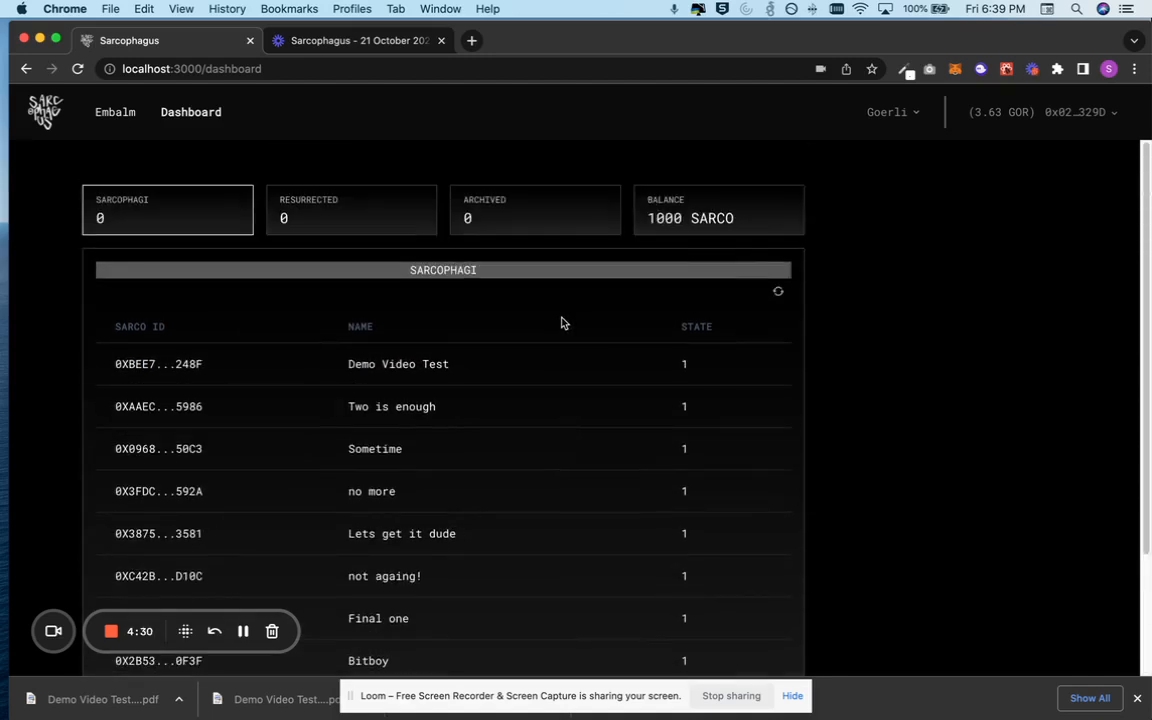